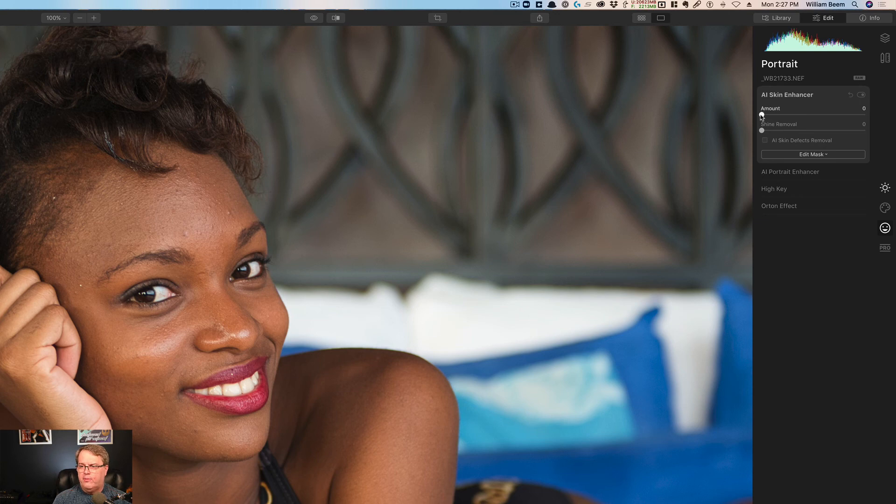
Set the AI Skin Enhancer amount to 50 and compare the face with the original in a before/after split
drag(762, 115, 815, 123)
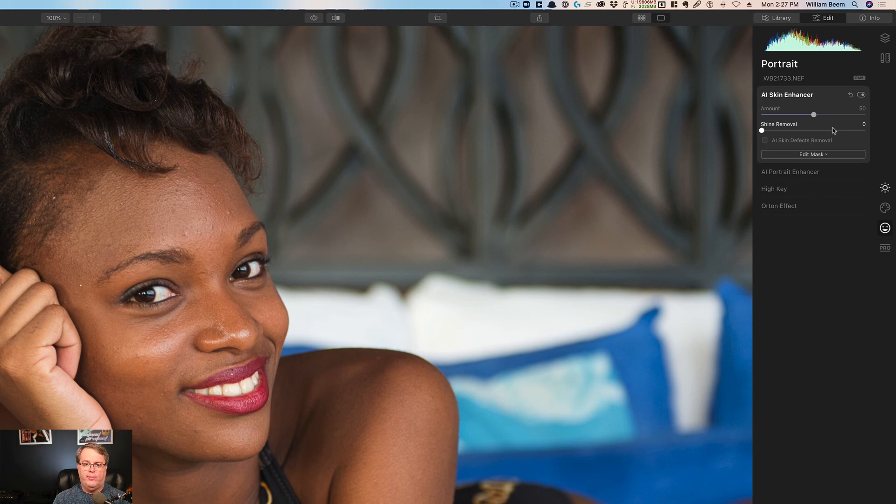
click(313, 19)
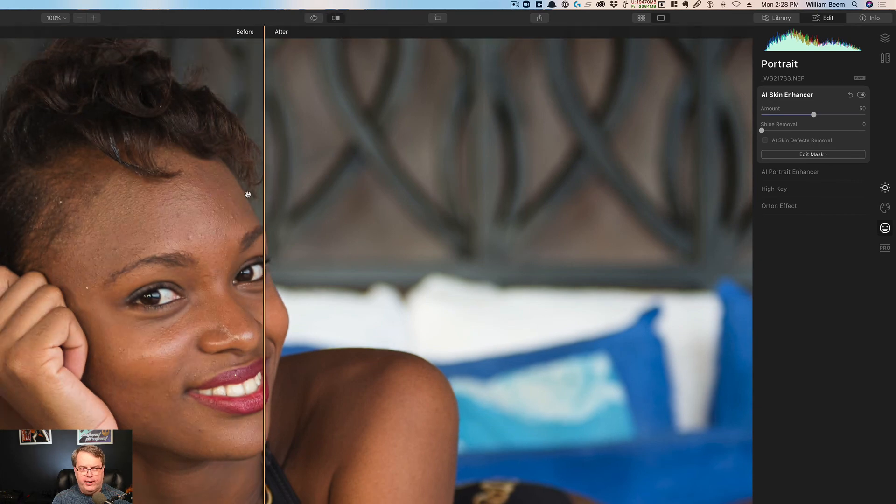
drag(262, 200, 62, 177)
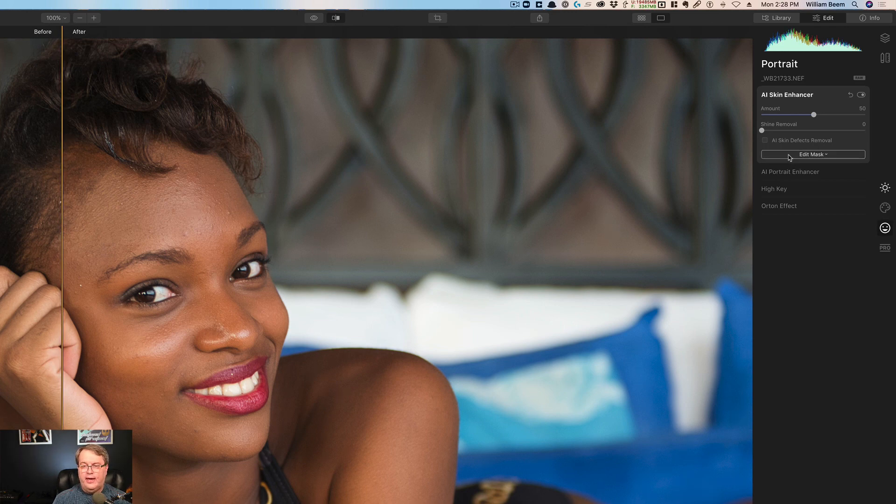
Enable AI Skin Defects Removal and sweep the before/after divider across the face to check the skin
click(766, 141)
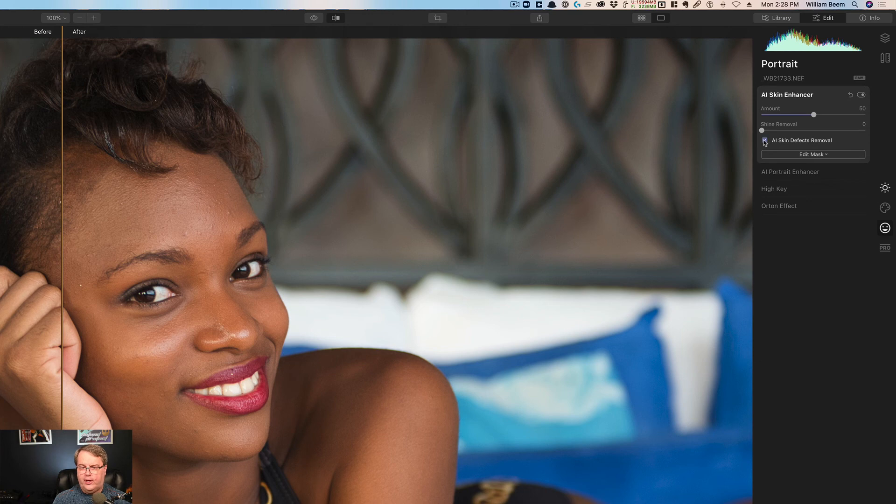
drag(62, 223, 288, 222)
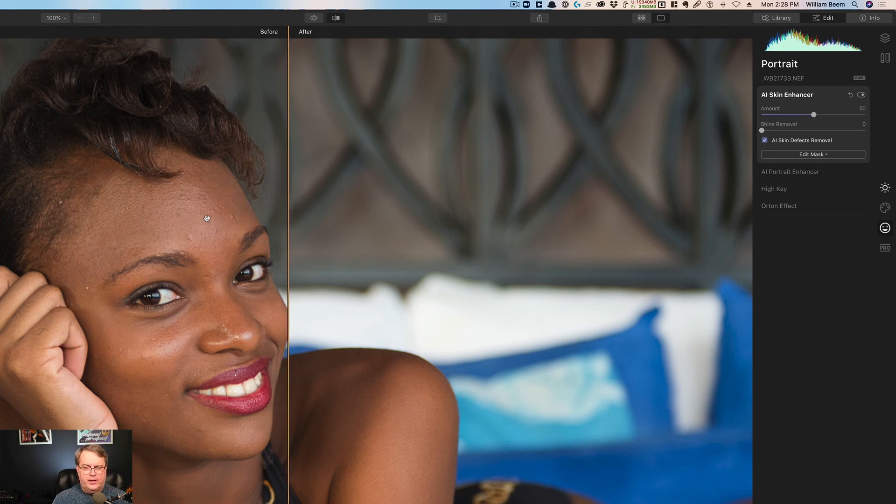
drag(288, 231, 290, 231)
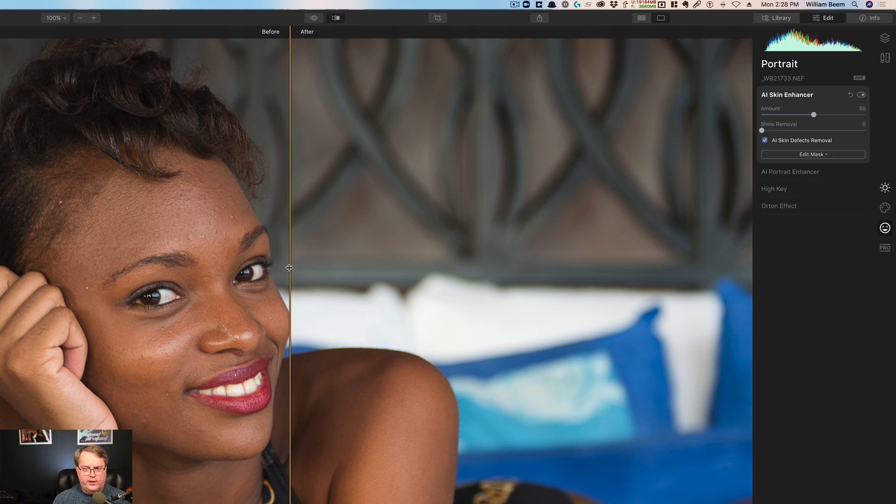
drag(289, 267, 31, 231)
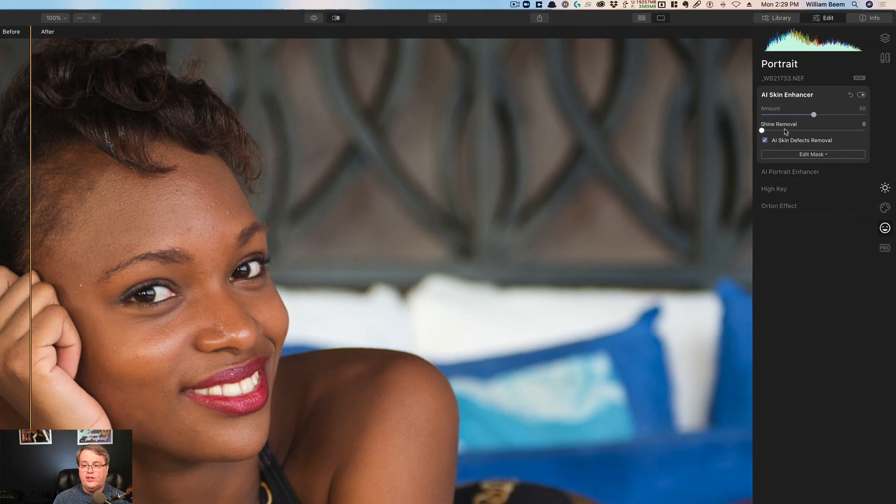
Open a brush mask in erase mode for AI Skin Enhancer, set Shine Removal to 49 and finish masking
click(816, 156)
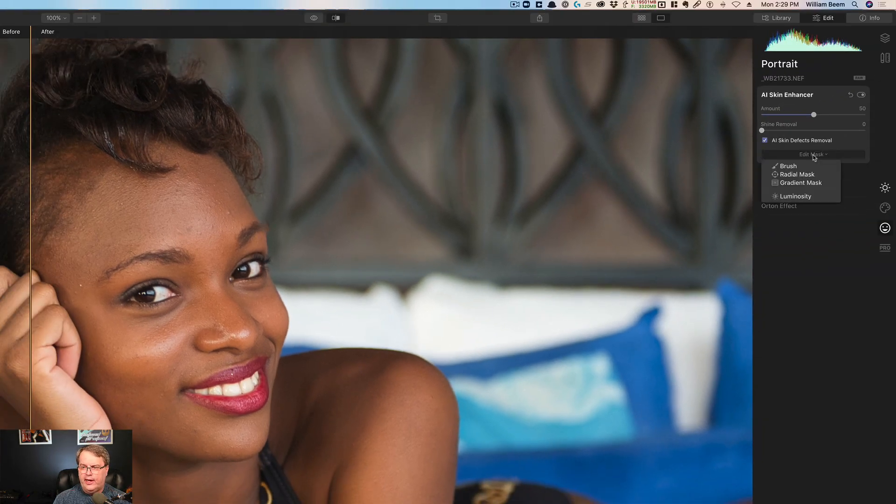
click(789, 167)
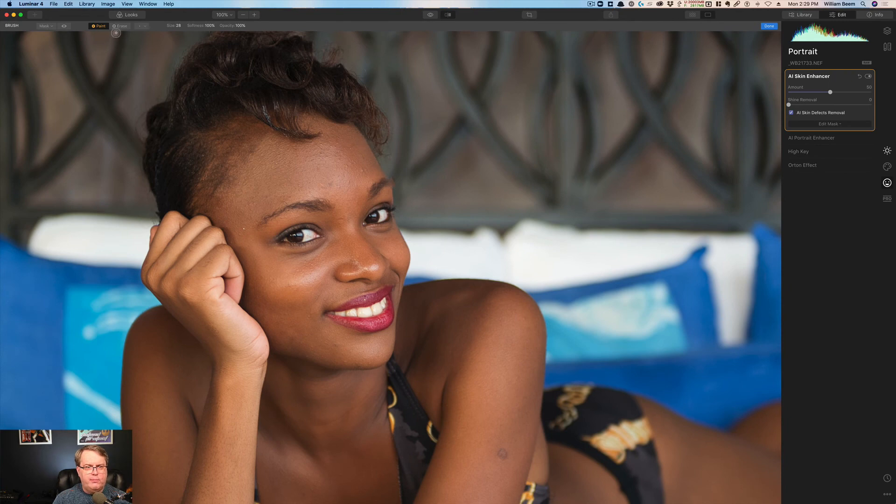
click(117, 26)
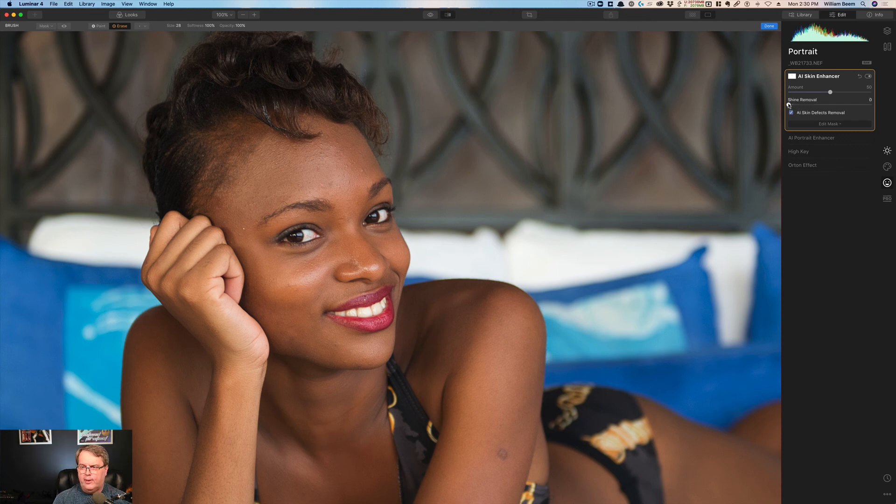
drag(789, 105, 829, 107)
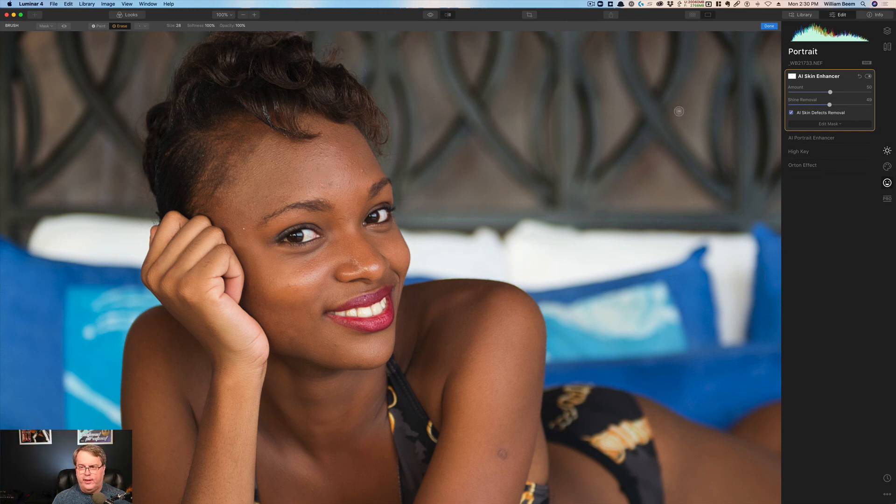
click(769, 25)
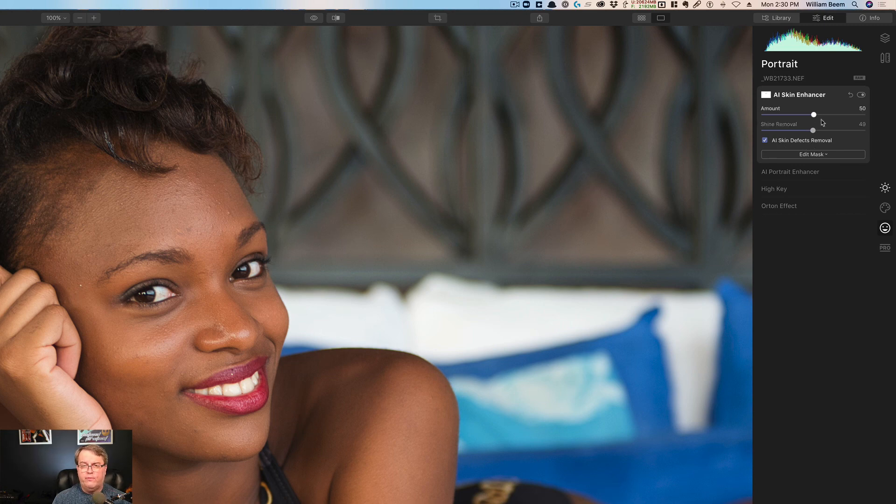
Use Clone & Stamp with a much smaller brush to cover the small white spot on the woman's temple
click(884, 58)
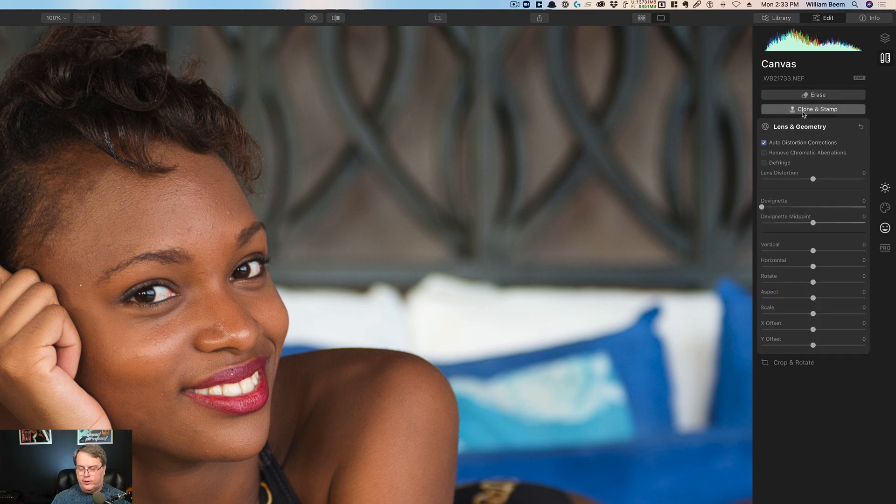
click(805, 111)
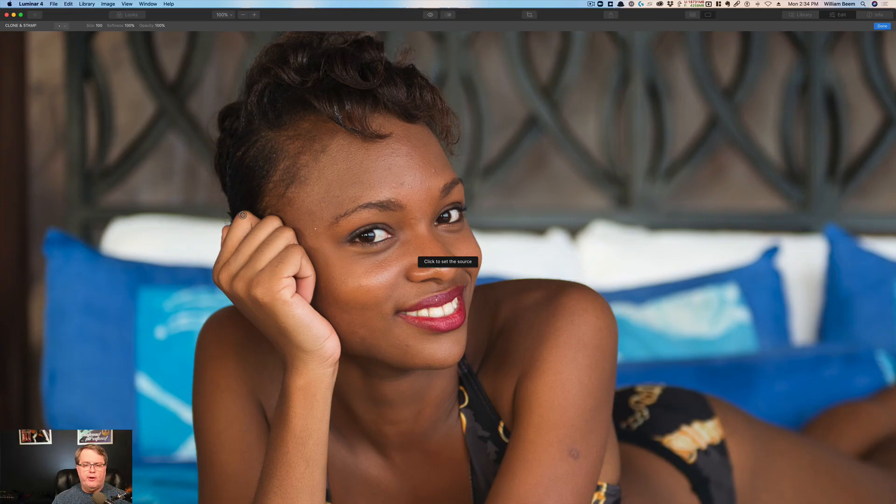
click(315, 222)
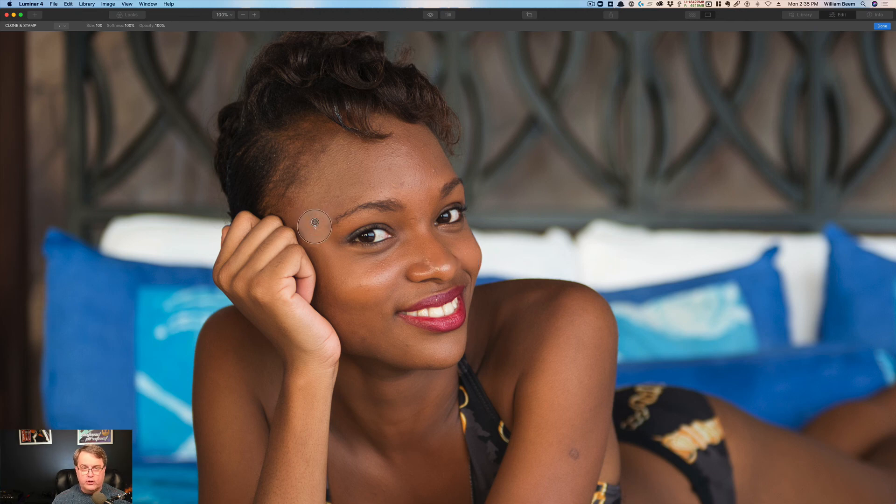
key(bracketleft)
key(bracketleft)
key(bracketleft)
key(bracketleft)
key(bracketleft)
key(bracketleft)
key(bracketleft)
key(bracketleft)
key(bracketleft)
key(bracketleft)
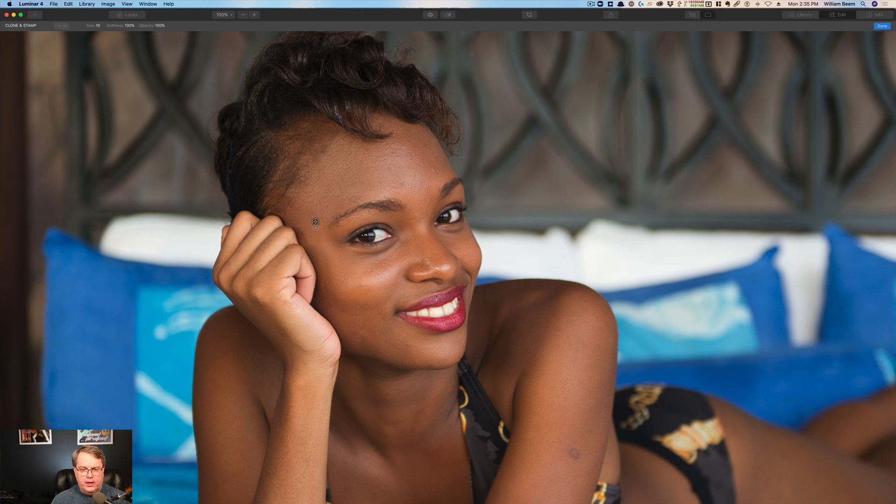
key(bracketleft)
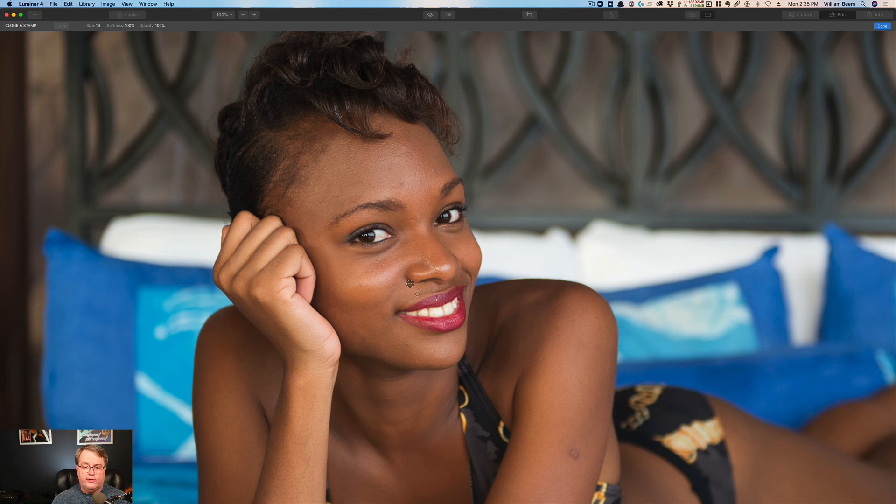
click(442, 299)
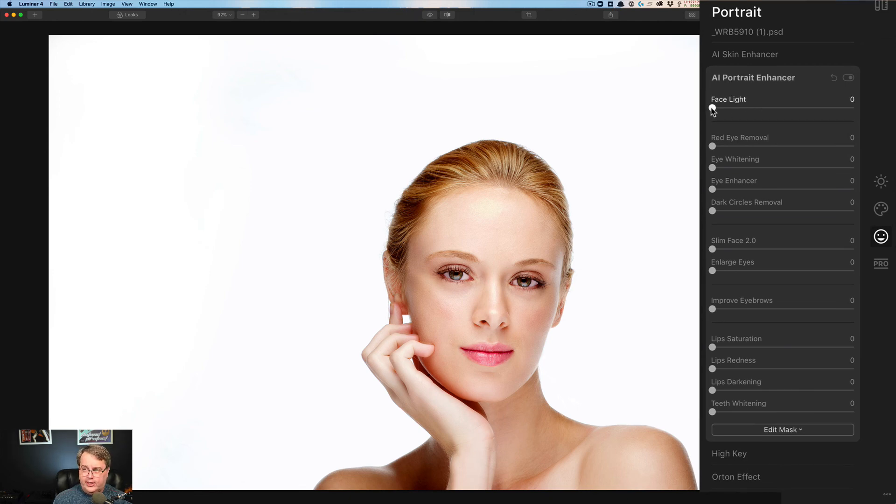
Set Face Light in AI Portrait Enhancer to 36 and compare the portrait with the original
drag(713, 109, 764, 114)
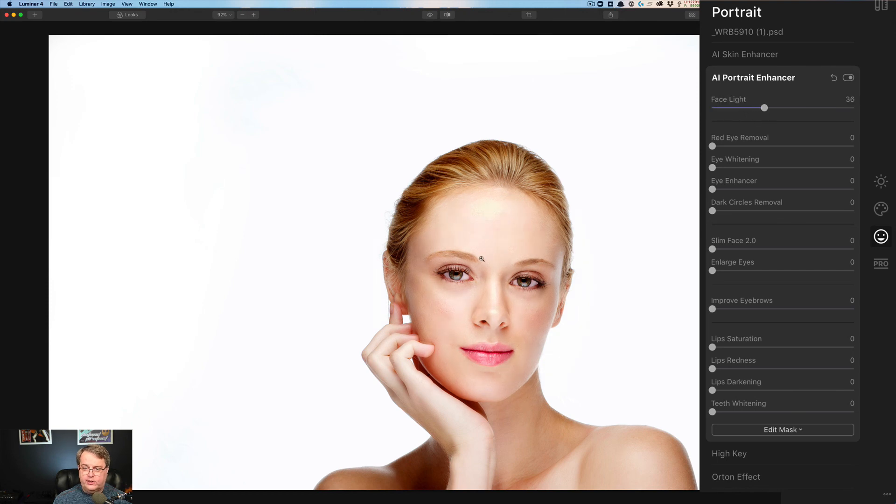
click(429, 15)
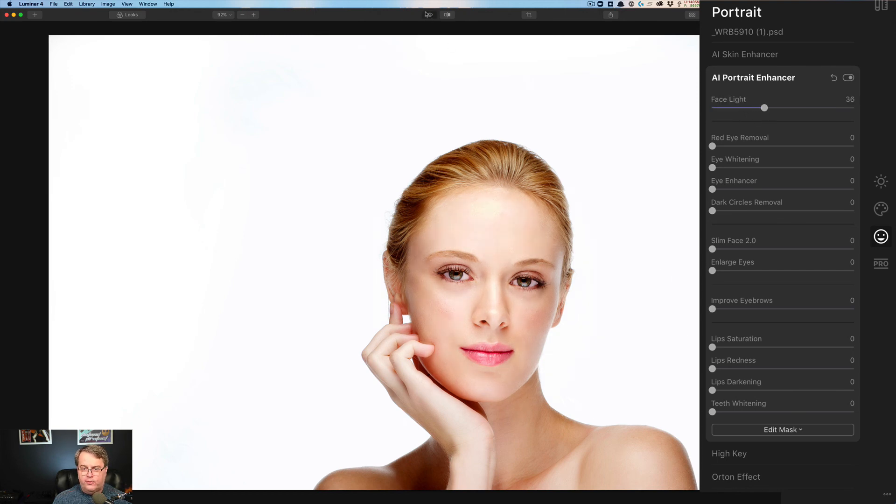
click(430, 15)
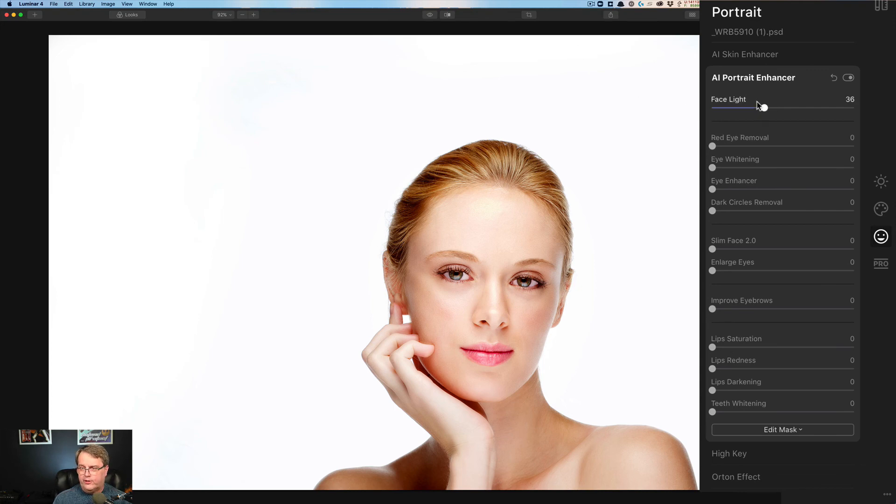
Try Face Light at its maximum of 100, and bring it back down to 35
drag(763, 108, 885, 114)
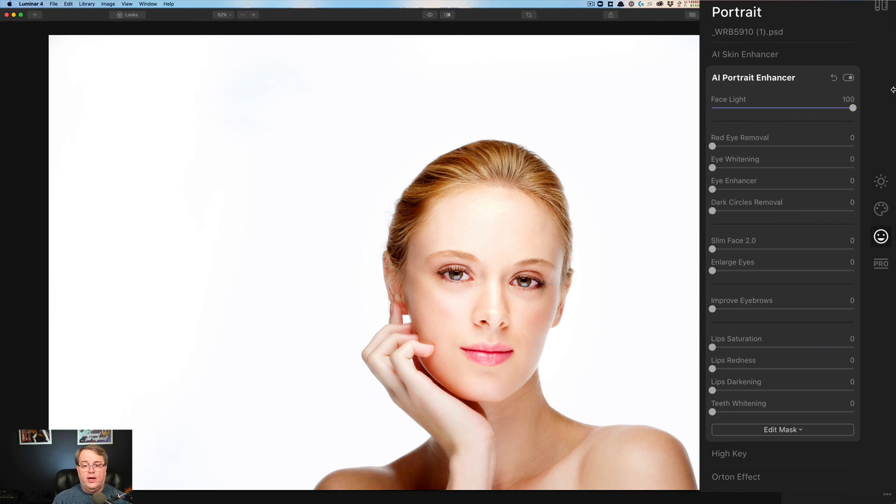
click(760, 108)
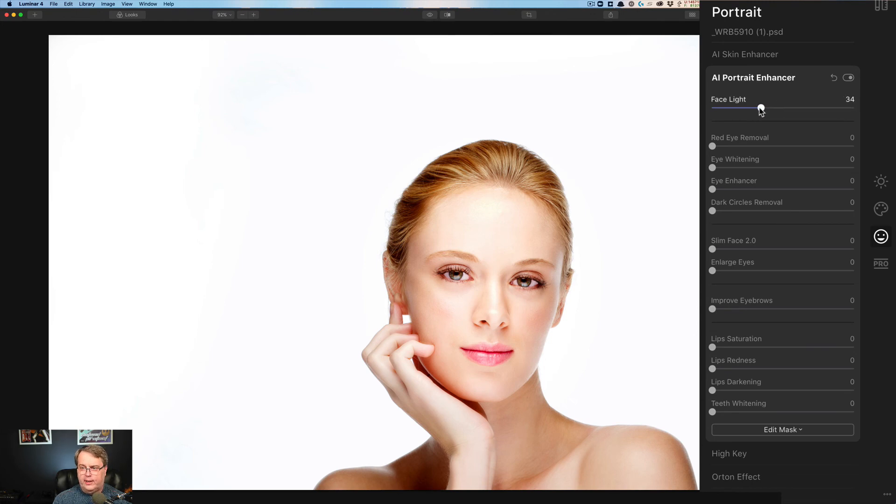
click(762, 110)
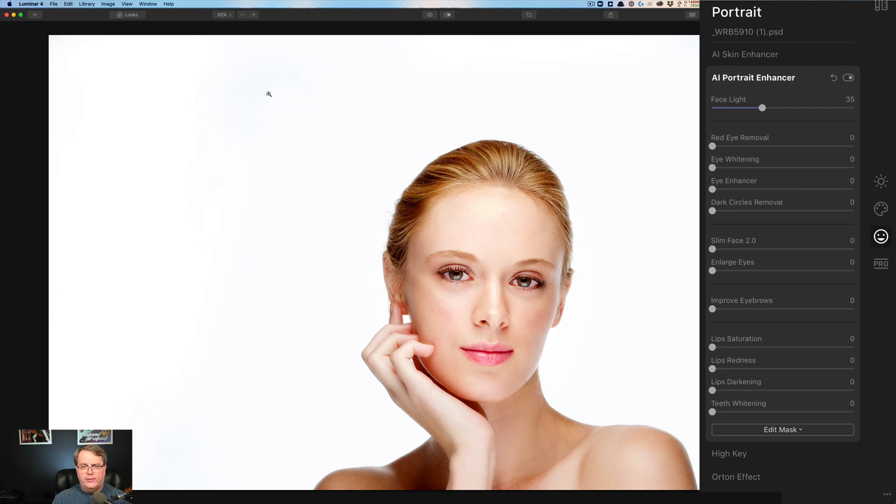
Set Eye Whitening to 30 and compare the eyes with the original at 200% magnification
click(254, 15)
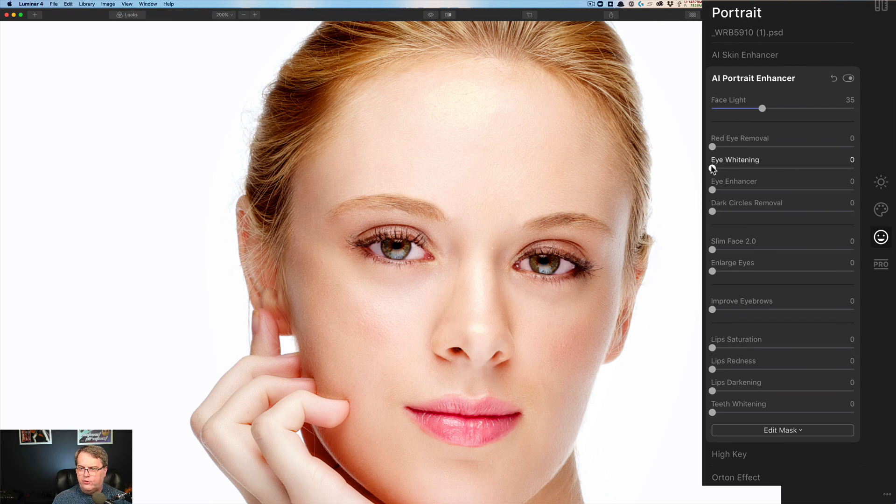
drag(712, 166, 754, 169)
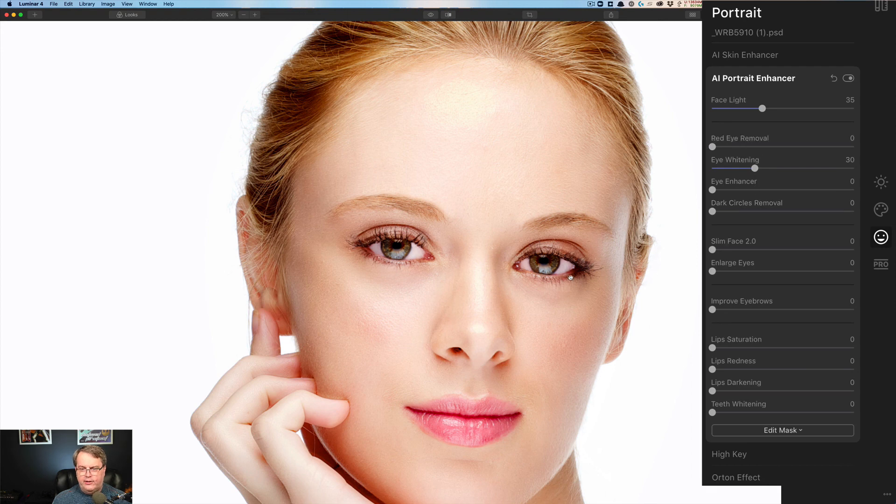
click(430, 14)
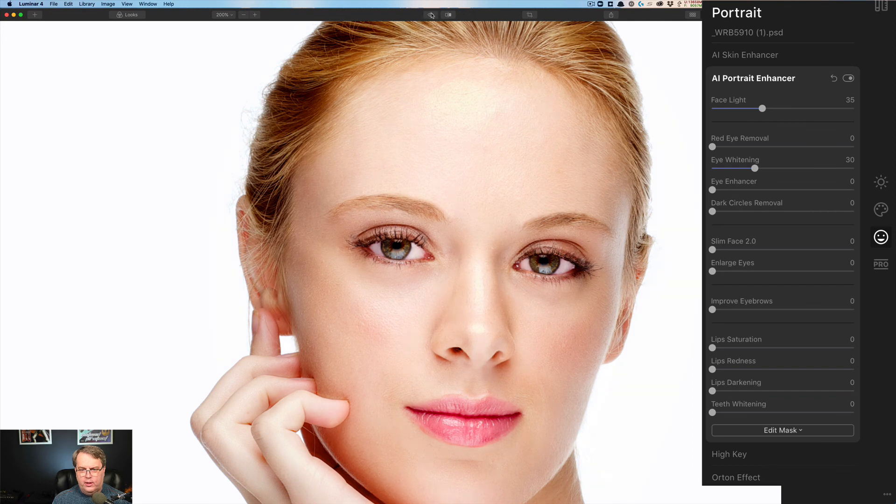
Reset Face Light to 0 and compare the eye whitening alone with the original
double_click(763, 108)
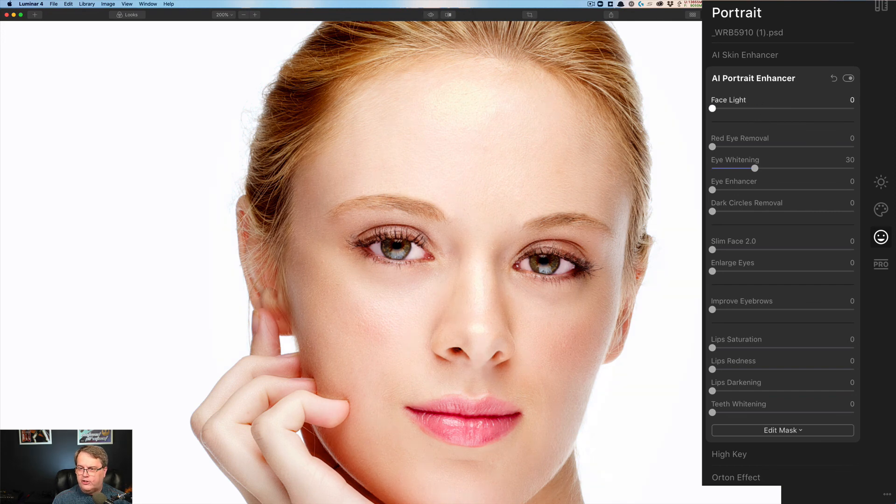
click(430, 15)
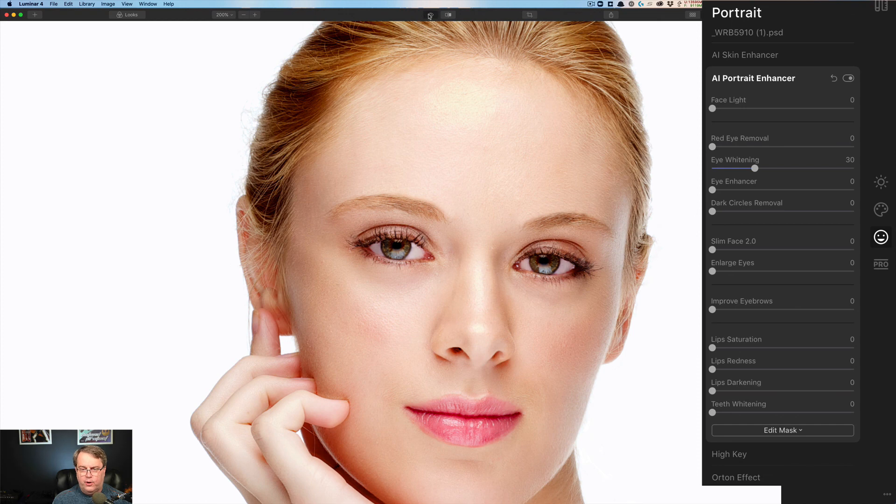
click(430, 16)
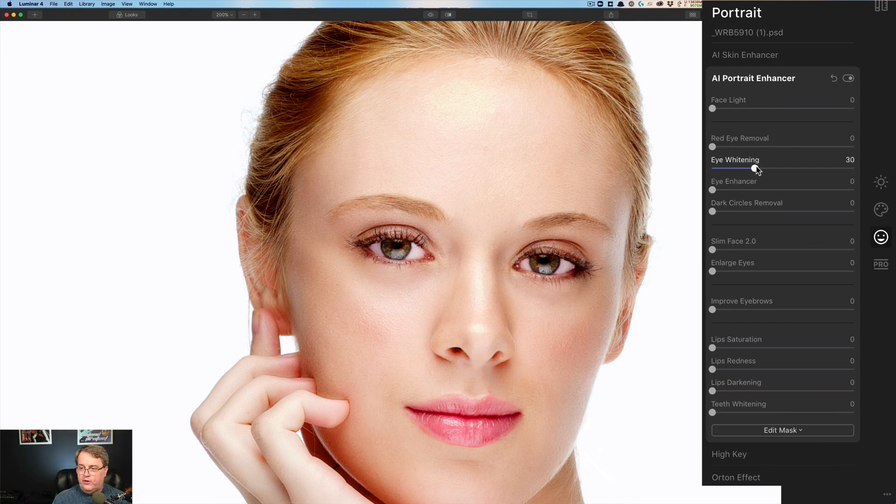
Try Eye Whitening at 100 and at 31, and reset it to 0
drag(755, 168, 866, 184)
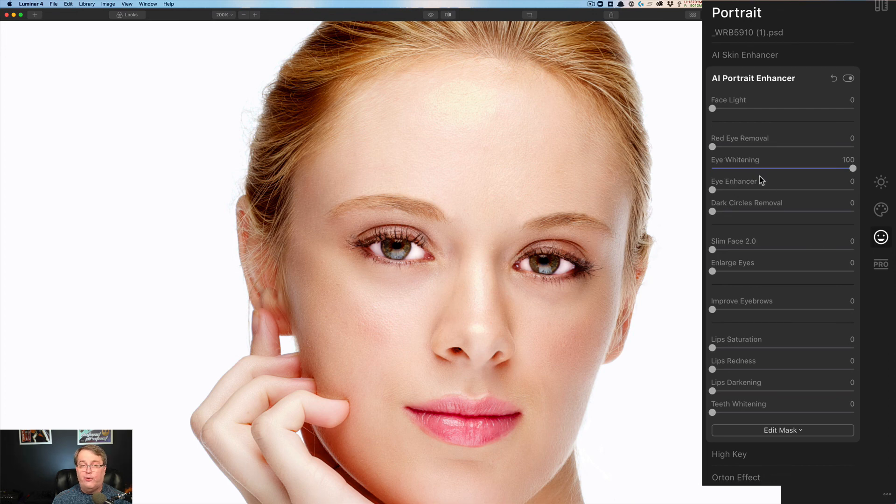
drag(754, 168, 755, 169)
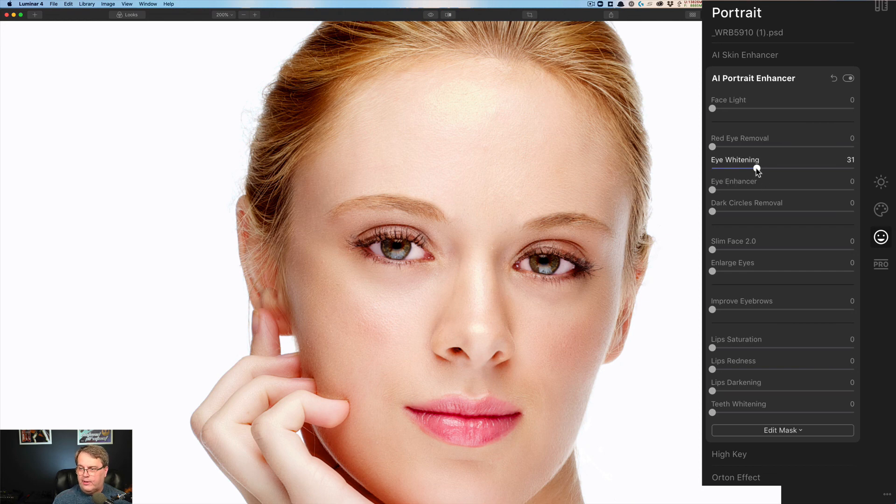
double_click(744, 168)
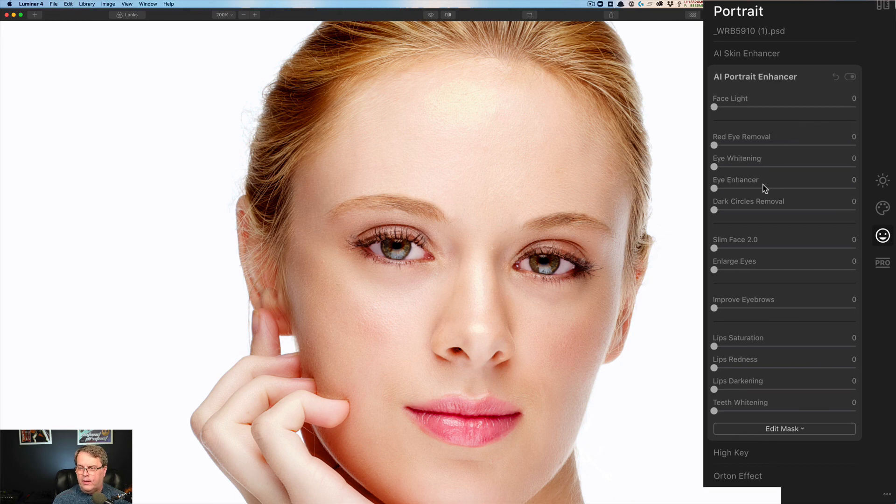
Set Eye Enhancer to 30 and compare the eyes with the original
click(718, 187)
drag(748, 193, 758, 194)
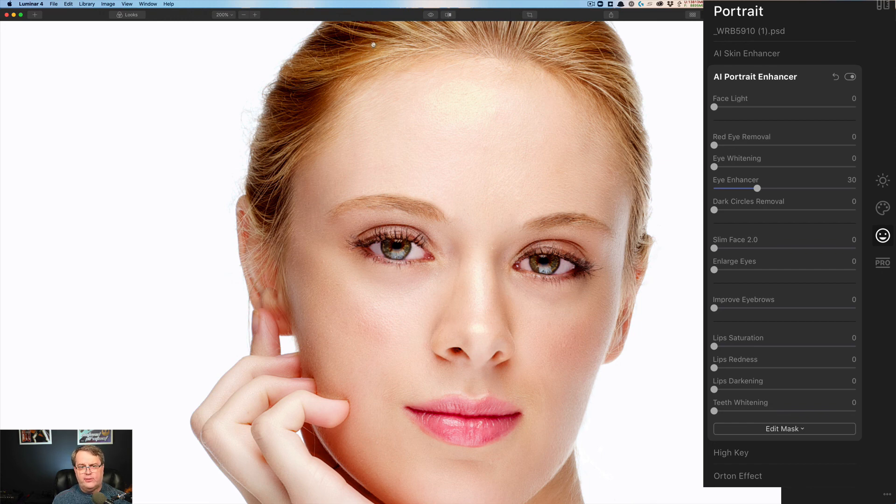
click(431, 18)
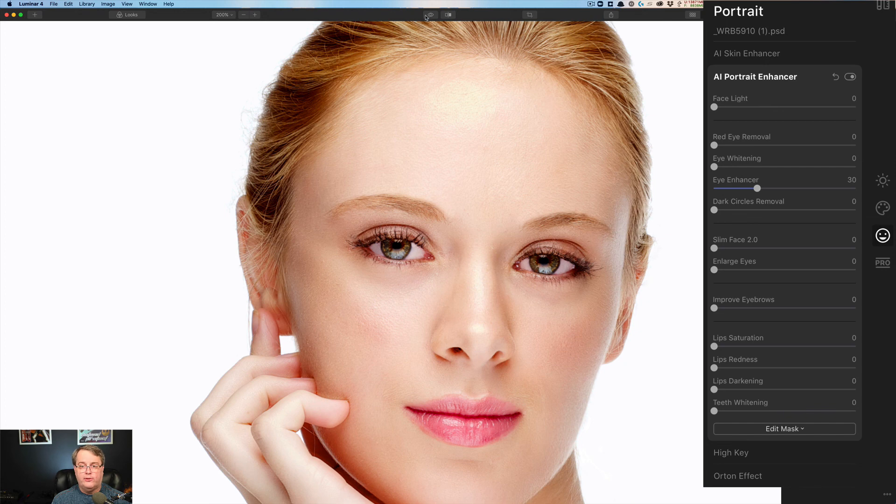
Add Eye Whitening at 30 to the existing Eye Enhancer adjustment and compare the eyes with the original
click(755, 168)
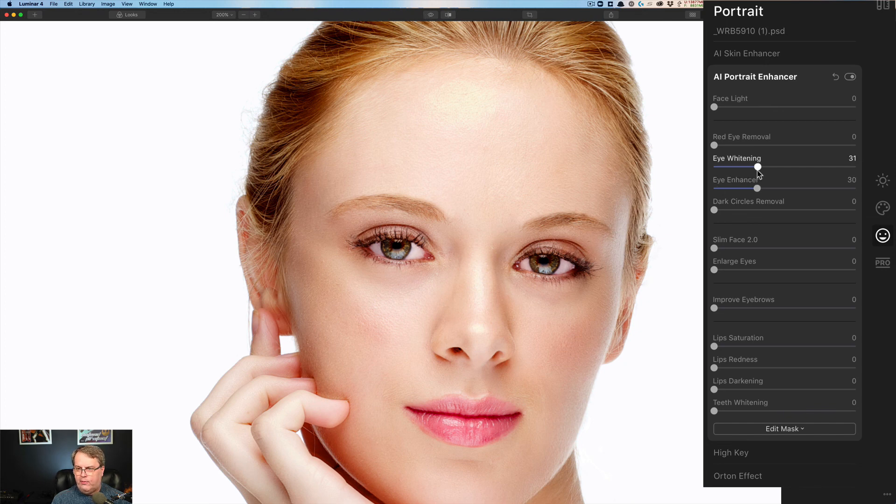
drag(755, 167, 756, 167)
click(432, 15)
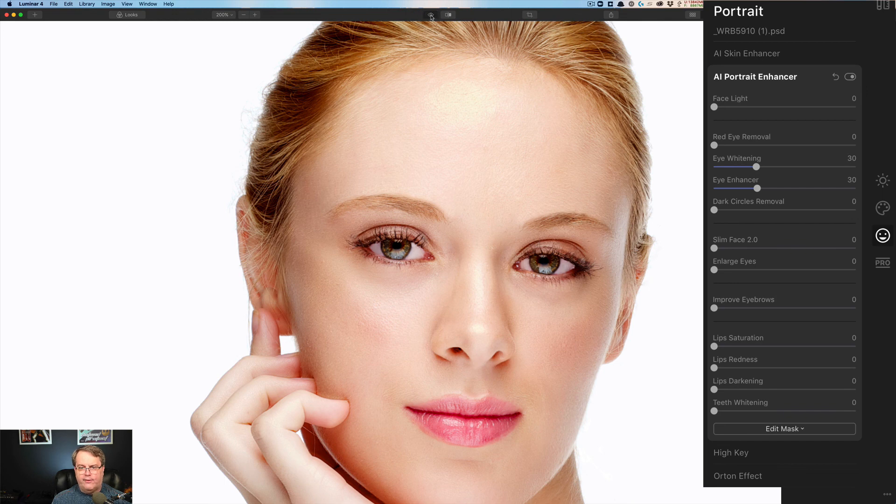
click(431, 15)
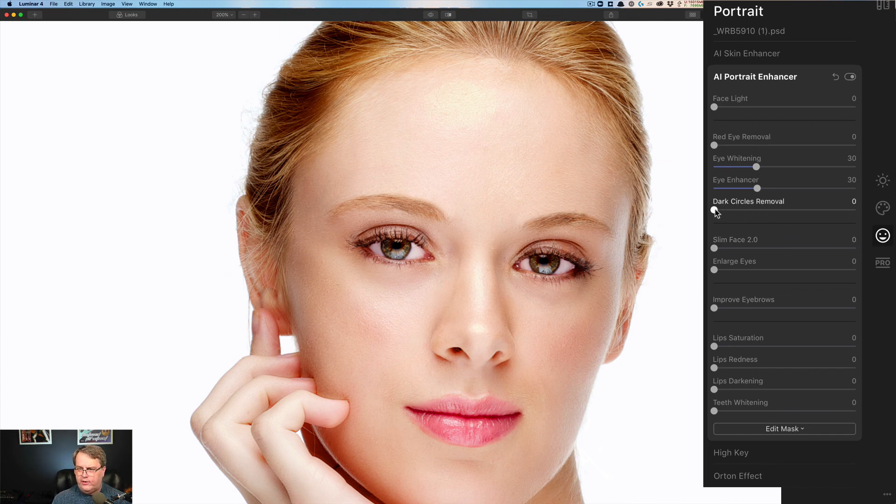
Try Dark Circles Removal at 60, and reset it along with Eye Whitening and Eye Enhancer to 0
drag(714, 209, 801, 211)
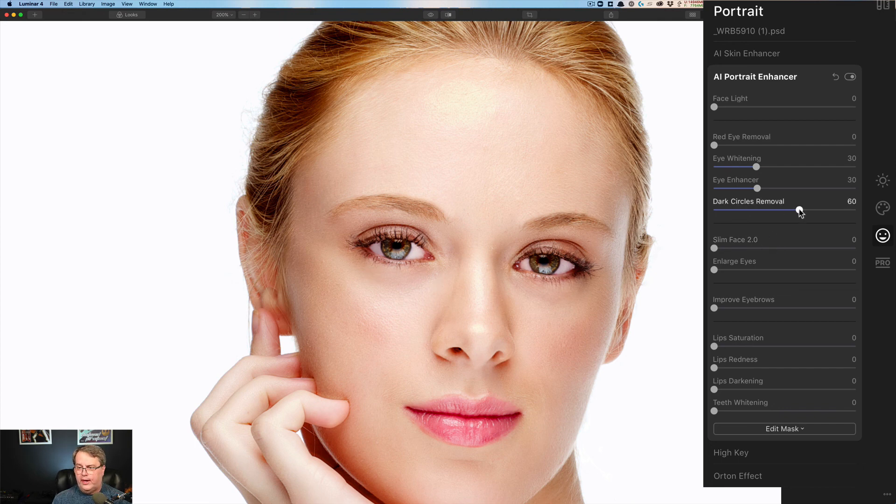
drag(800, 209, 714, 210)
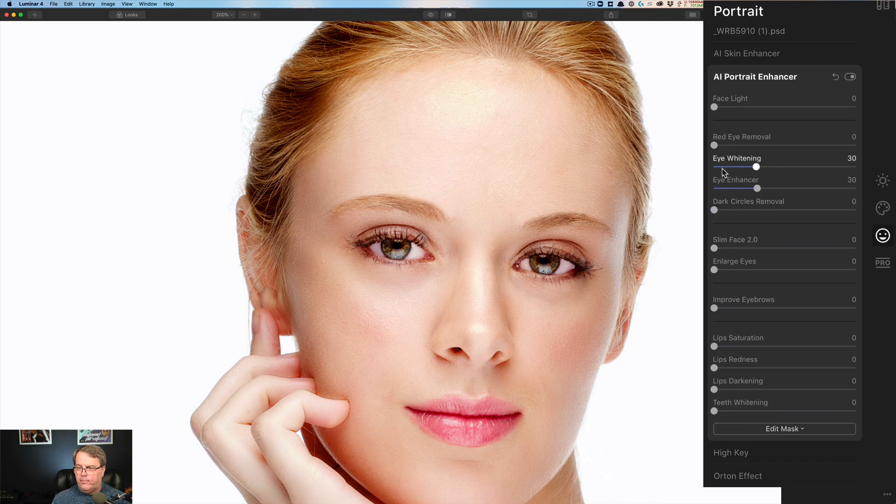
double_click(756, 167)
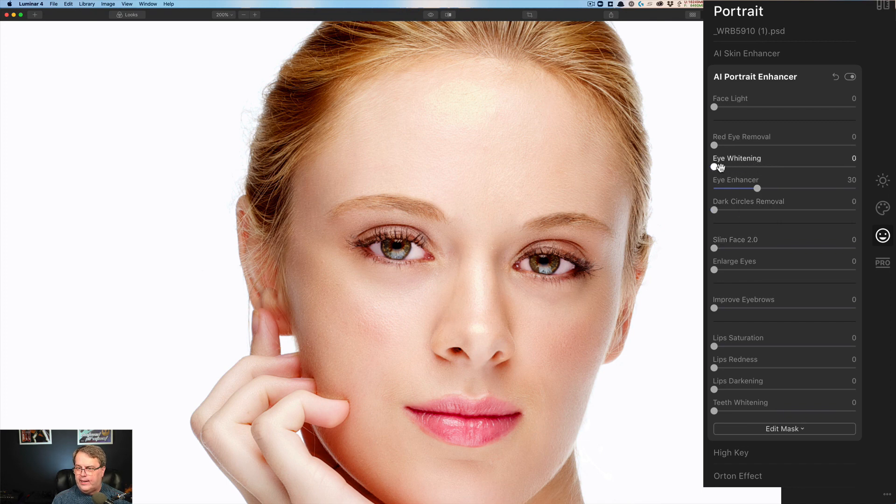
double_click(757, 189)
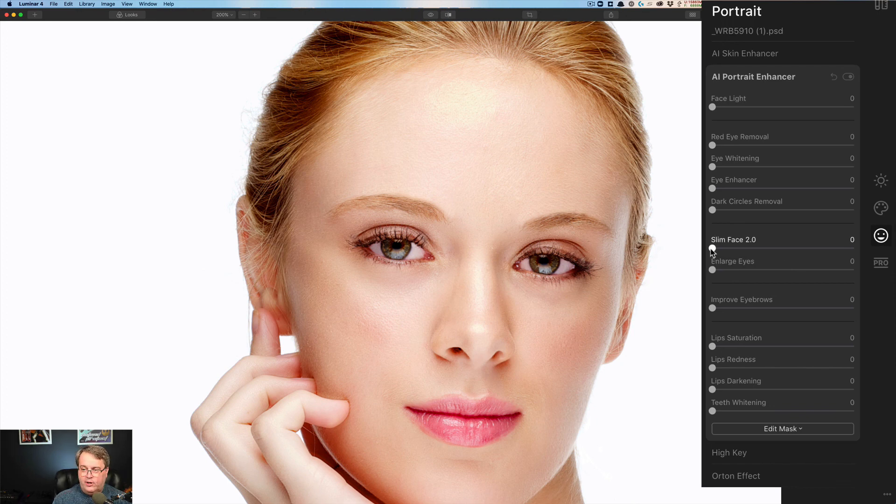
Set Slim Face 2.0 to 51 and compare the face shape with the original
drag(713, 249, 781, 247)
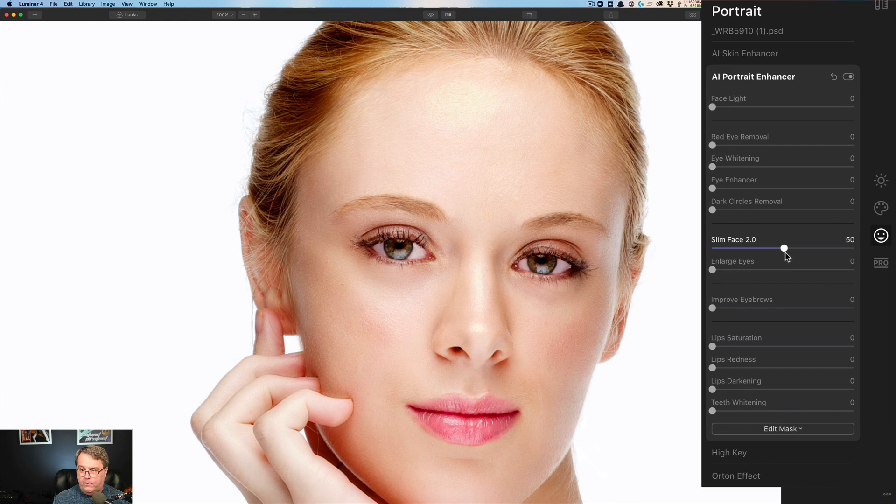
click(430, 15)
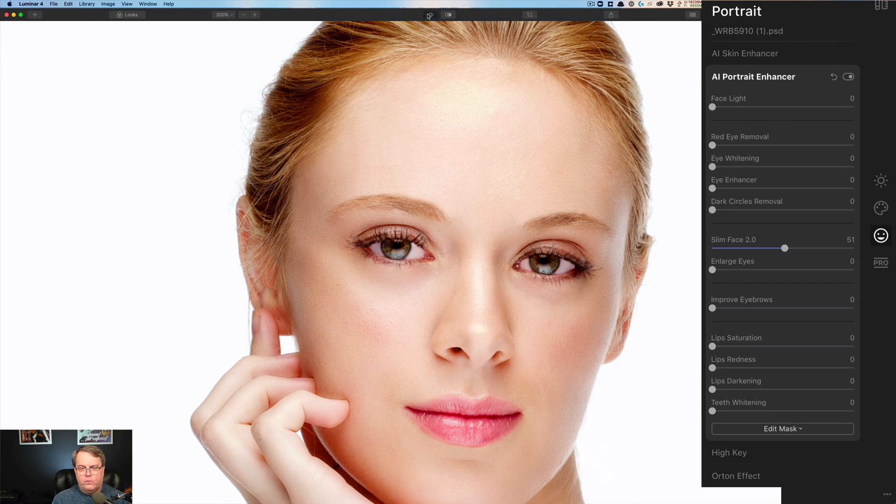
click(430, 16)
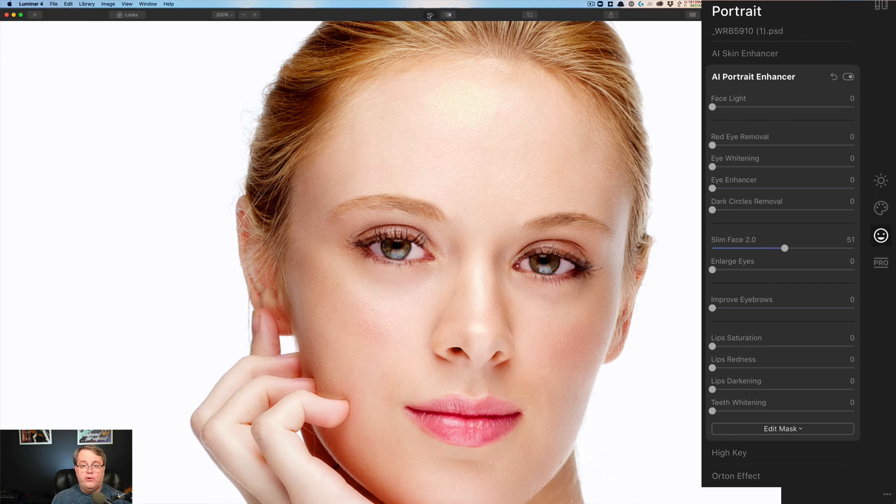
click(430, 15)
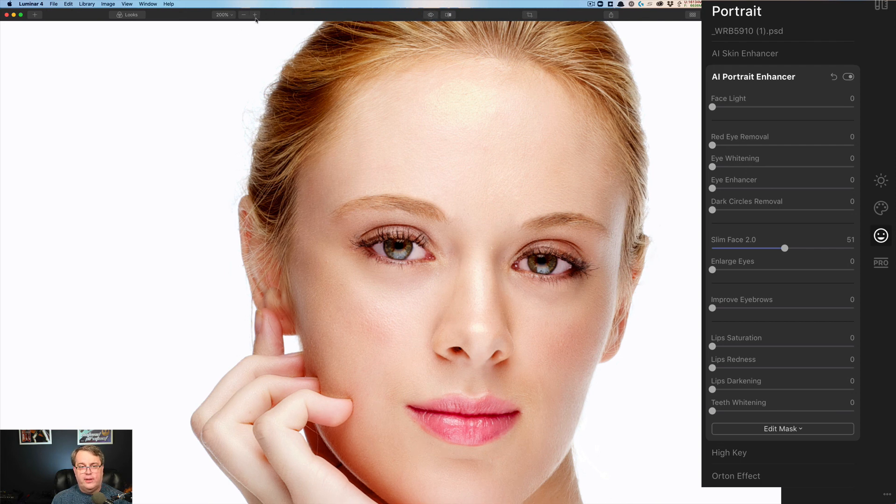
Fit the whole portrait to the screen and compare the slimmed face with the original
click(230, 17)
click(235, 28)
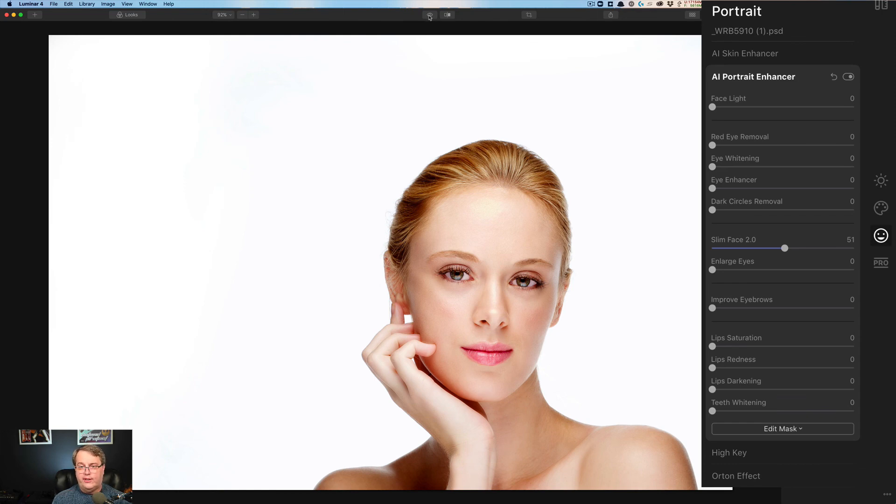
click(428, 17)
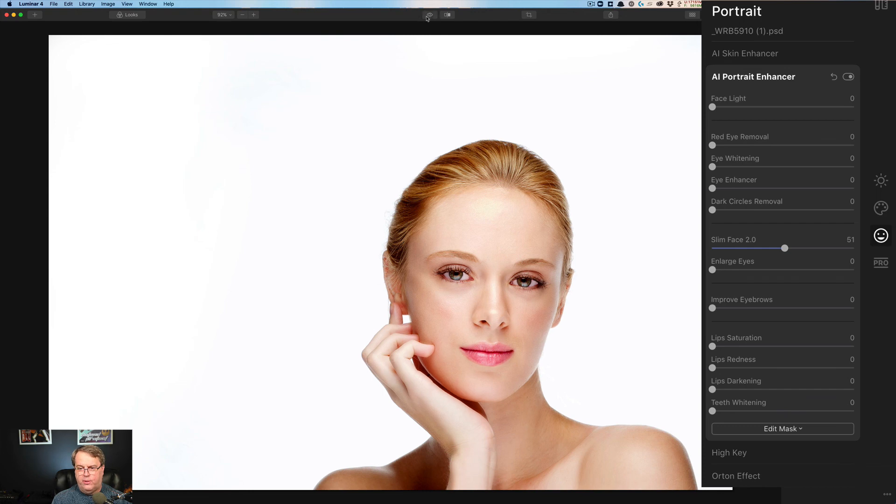
click(428, 17)
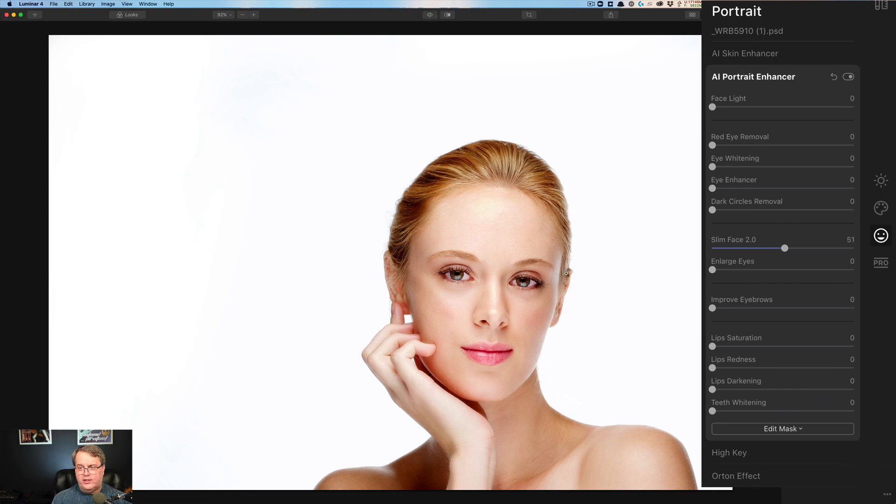
Try Slim Face 2.0 at 18, compare it with the original, and reset it to 0
drag(780, 249, 737, 250)
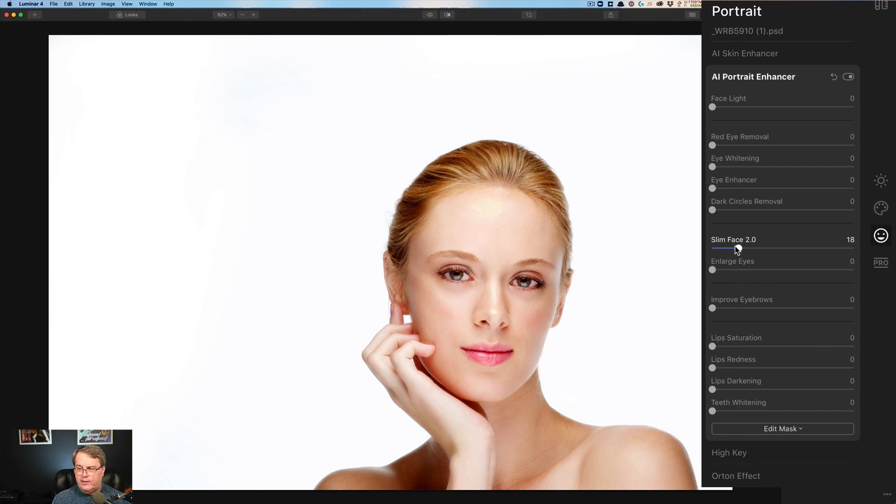
click(430, 16)
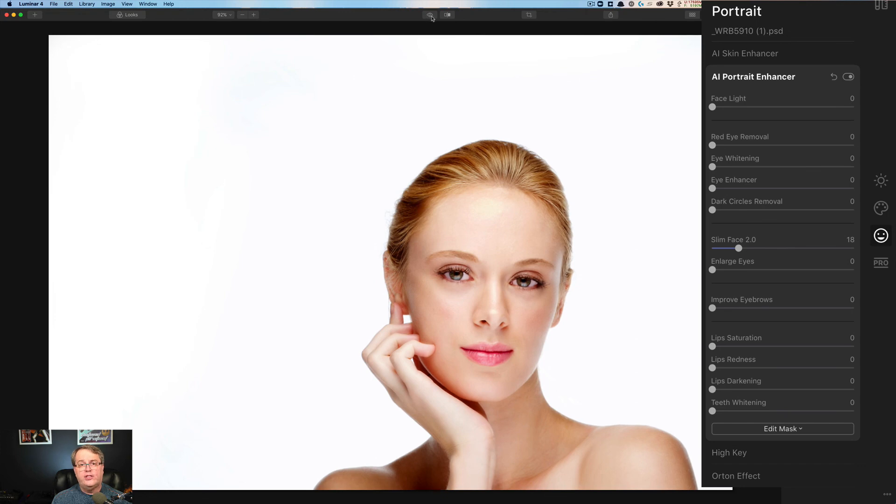
click(430, 16)
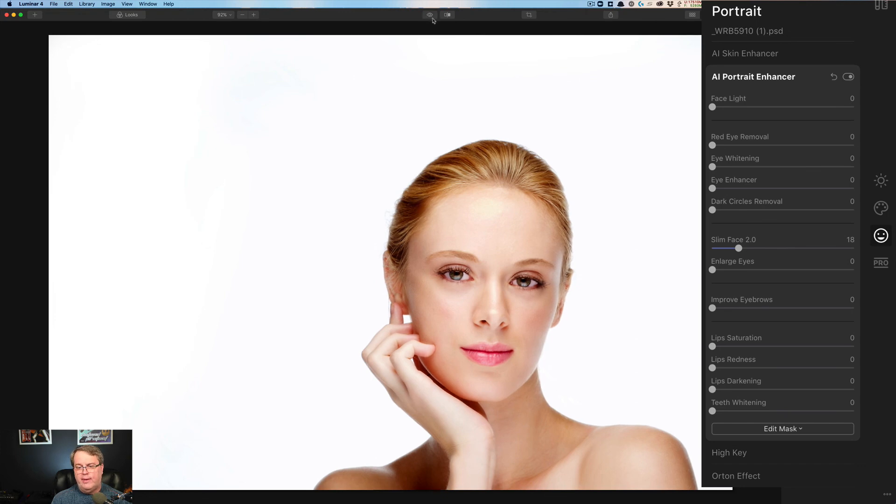
double_click(737, 249)
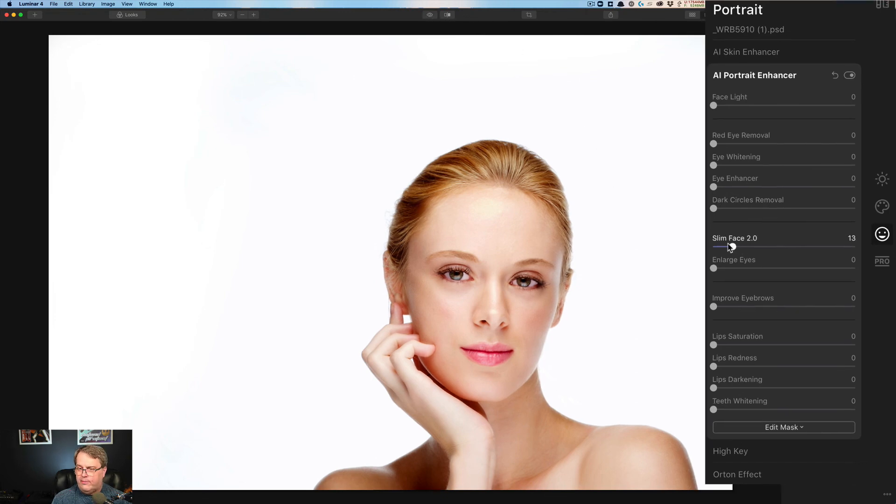
Set Enlarge Eyes to 52 and compare the eyes with the original at 200% magnification
click(222, 15)
click(236, 56)
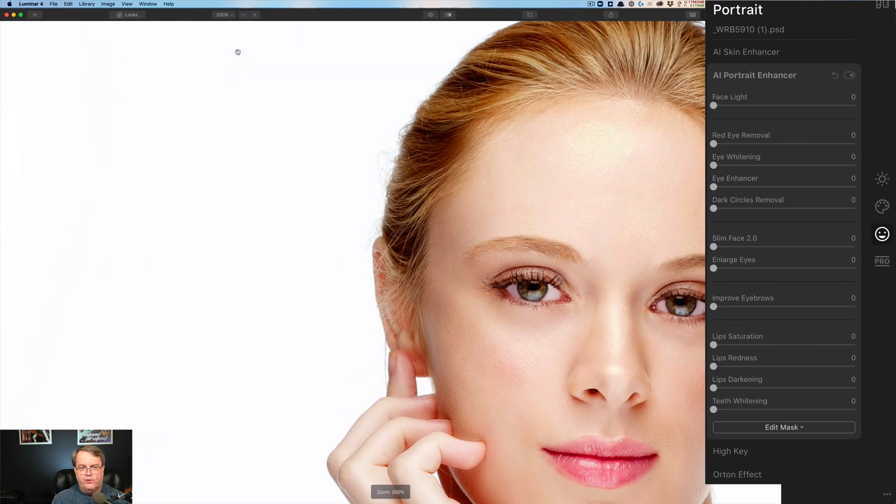
drag(605, 164, 447, 131)
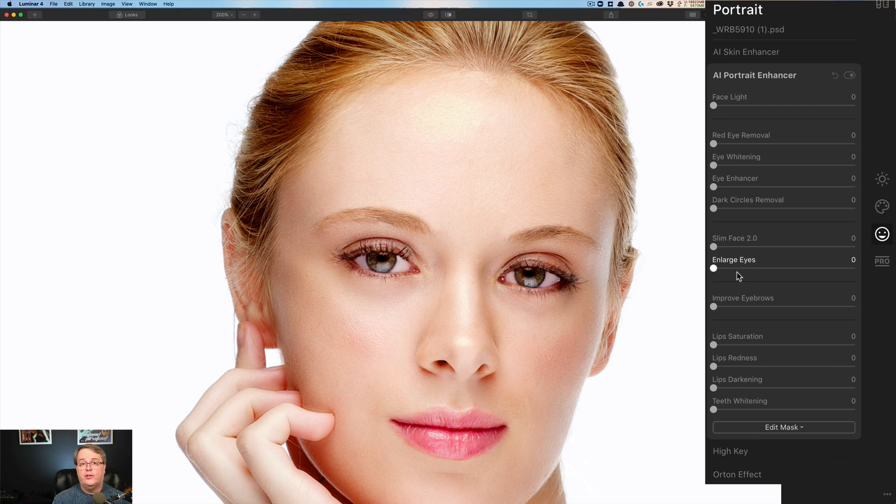
click(787, 269)
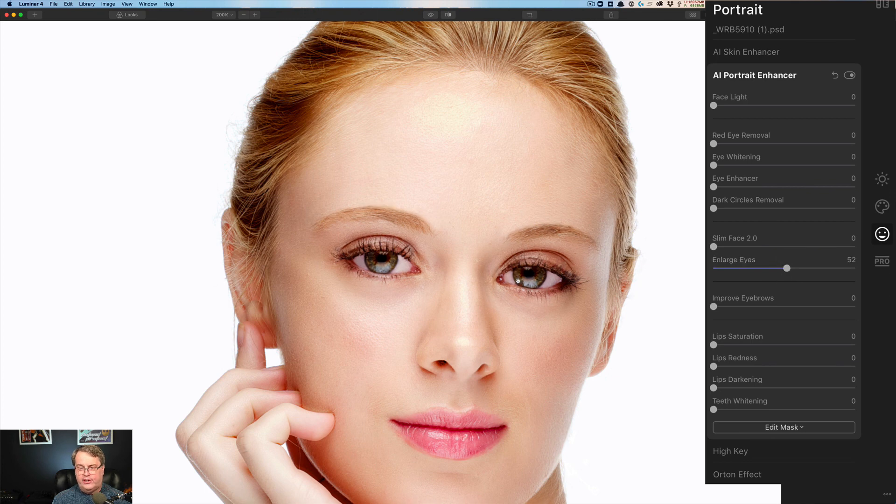
click(431, 15)
click(430, 15)
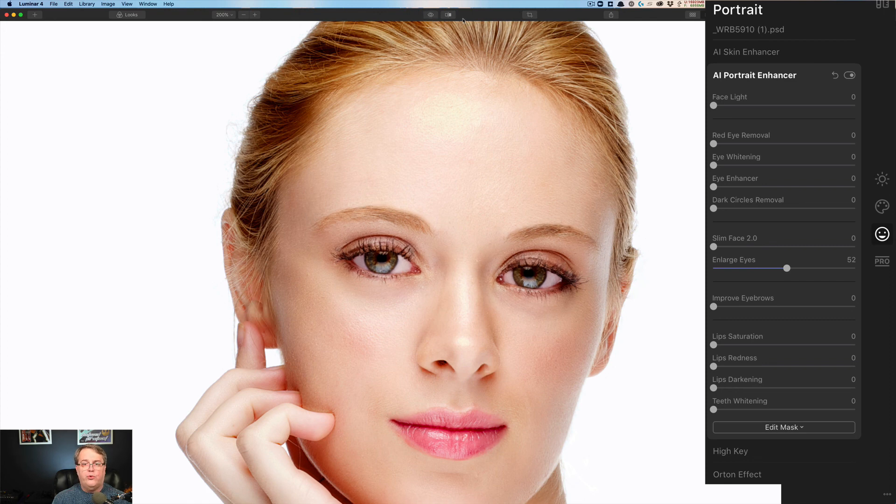
Set Enlarge Eyes to 21 and compare the eyes with the original
click(743, 269)
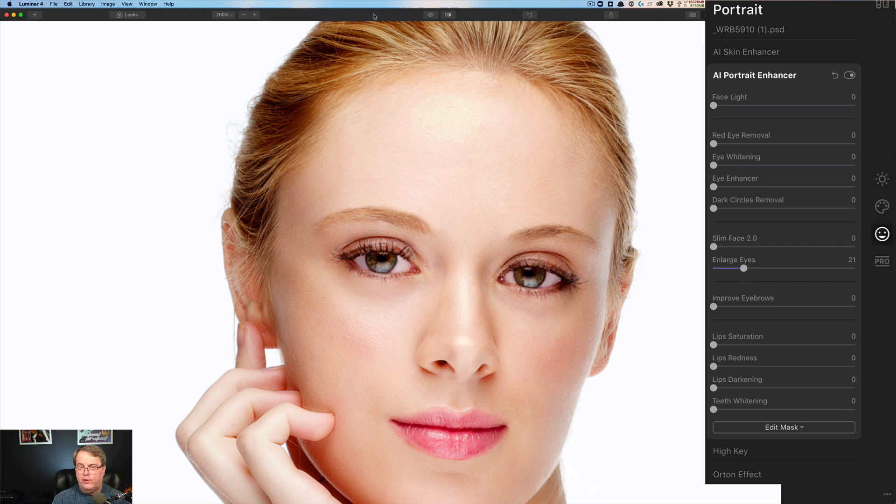
click(430, 15)
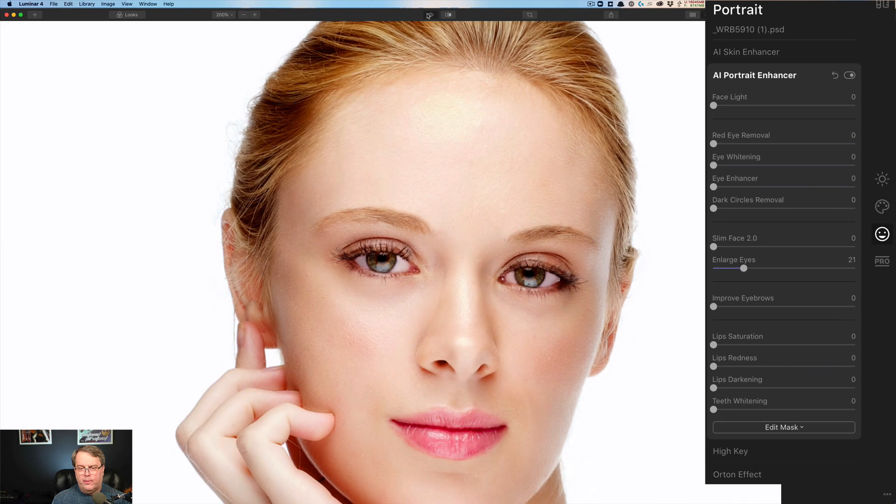
click(430, 14)
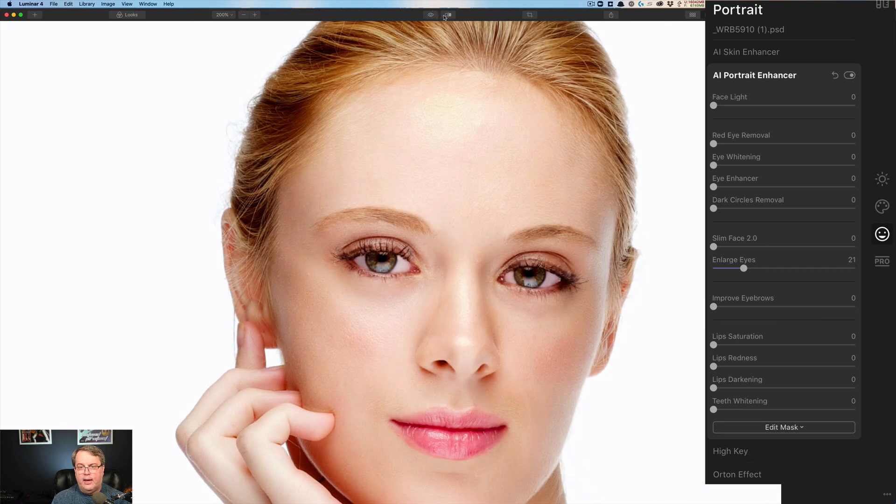
Compare the enlarged eyes with the original at 100% magnification and reset Enlarge Eyes to 0
click(230, 15)
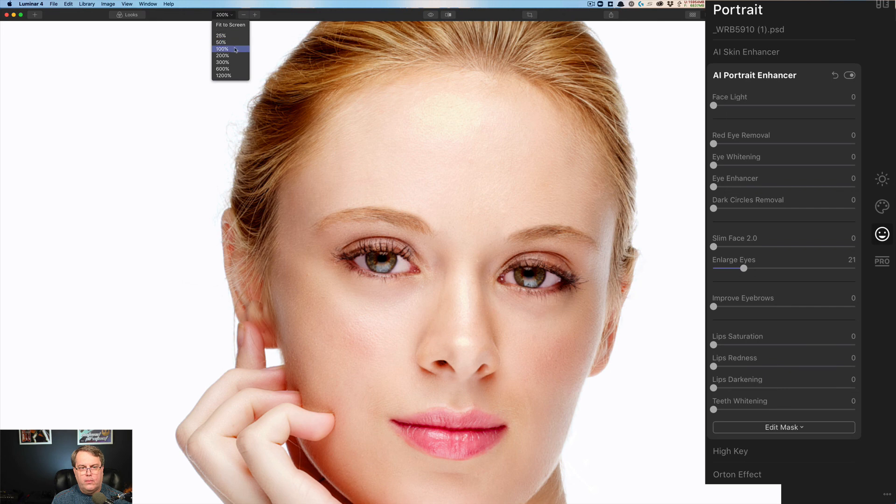
click(236, 49)
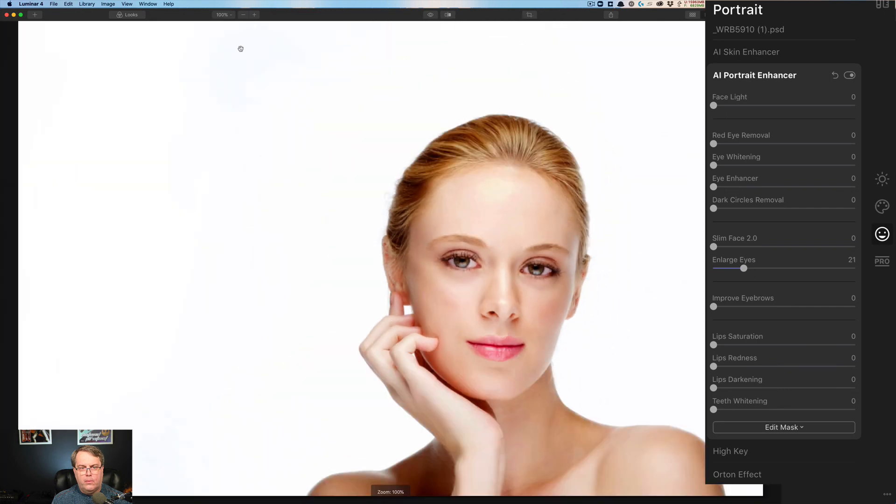
click(430, 17)
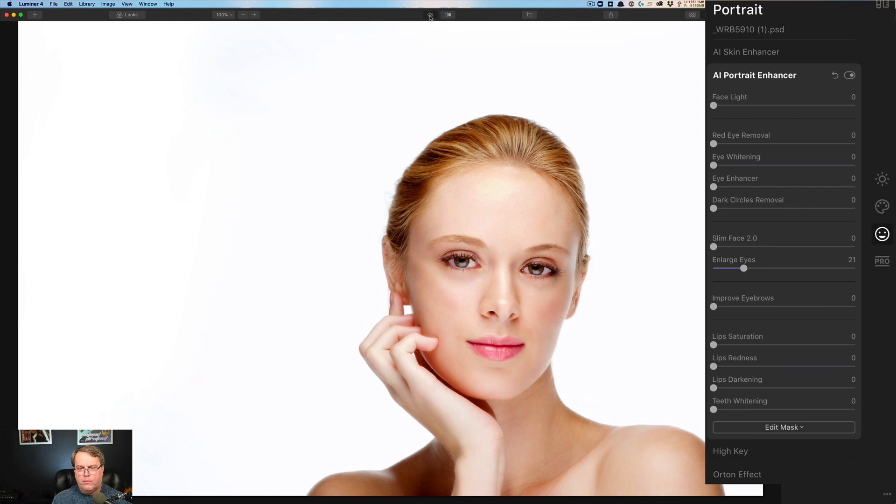
click(430, 17)
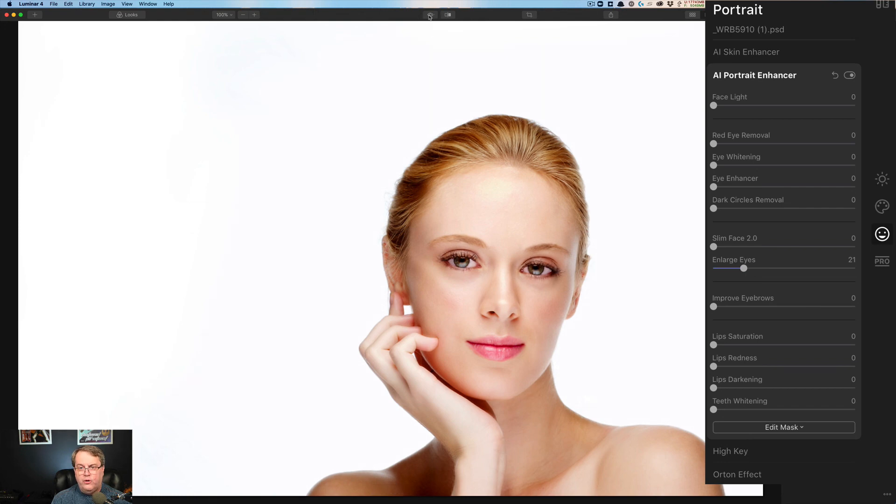
click(431, 17)
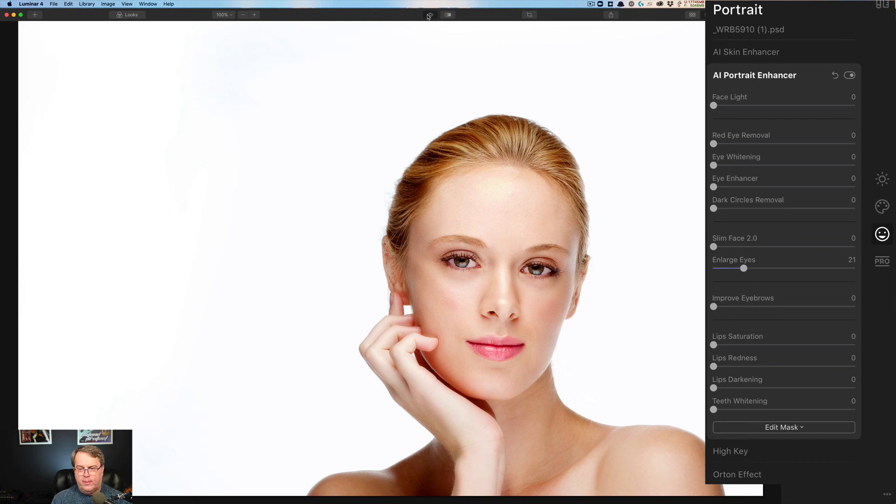
click(430, 18)
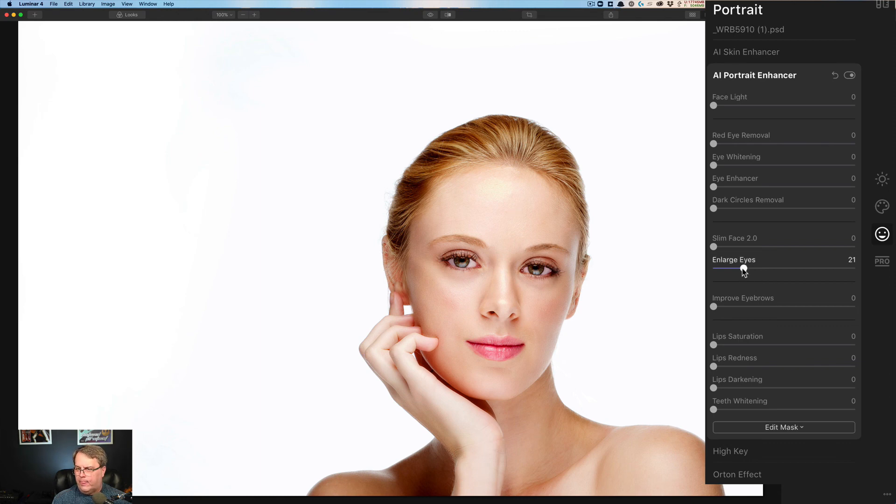
double_click(744, 269)
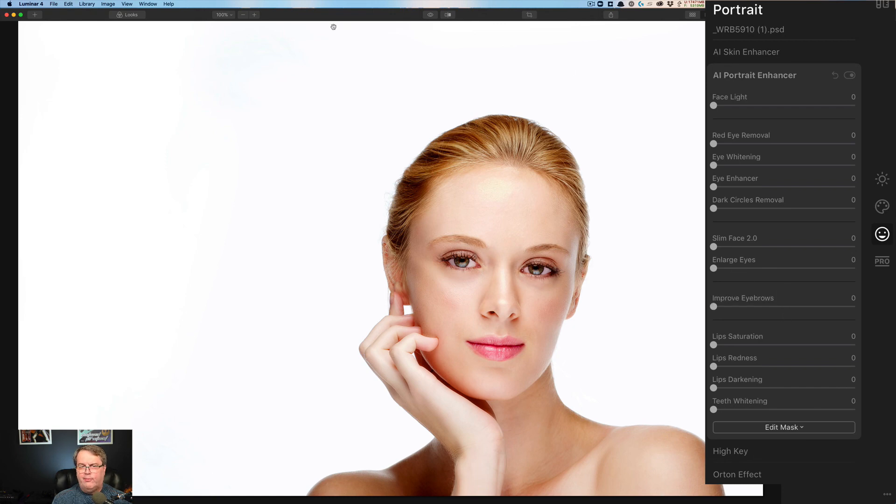
Set Improve Eyebrows to 50 with the face at 200% magnification
click(231, 15)
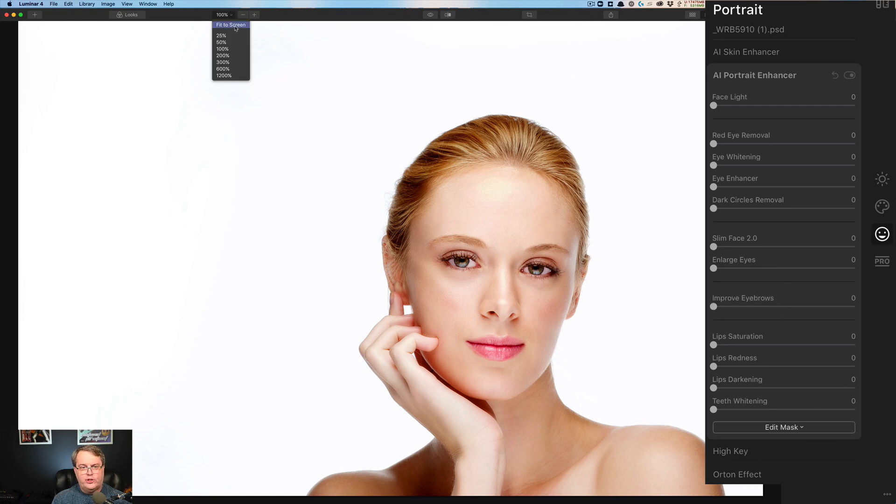
click(229, 54)
drag(614, 168, 404, 155)
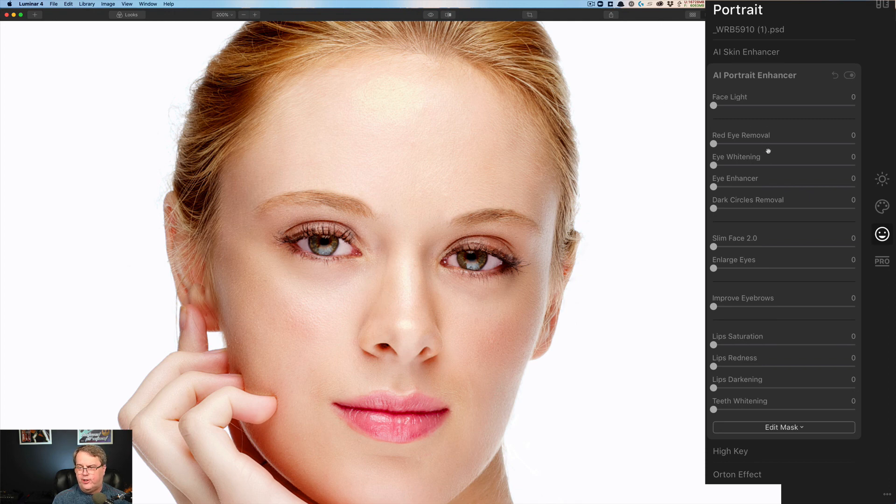
drag(715, 306, 788, 321)
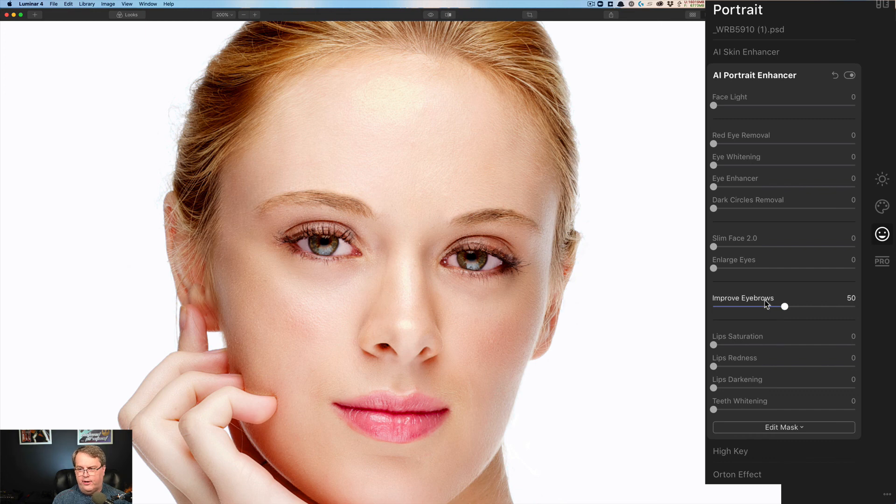
Try Improve Eyebrows at 100, 48, 26 and 28, and reset it to 0
drag(783, 308, 859, 309)
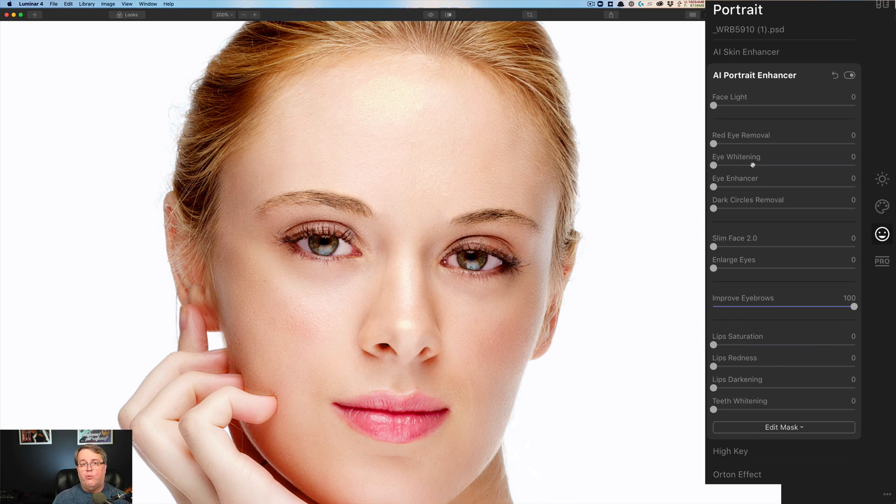
click(782, 307)
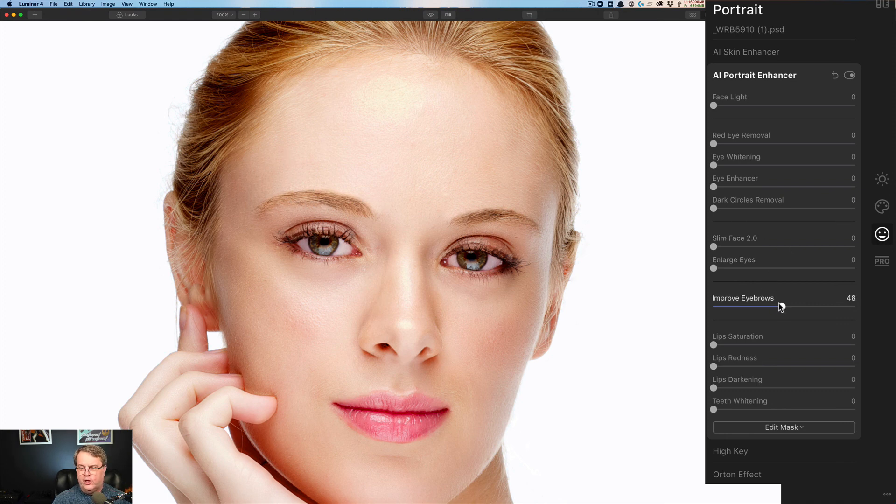
drag(782, 307, 751, 311)
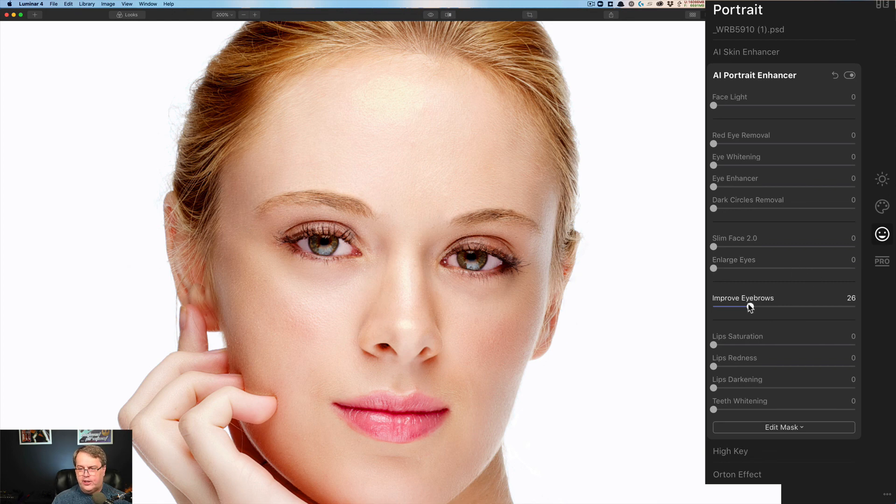
double_click(750, 307)
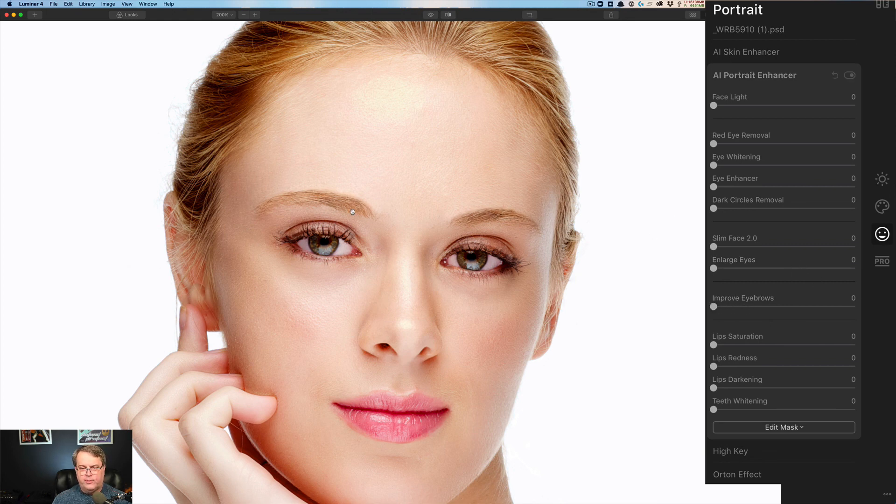
click(754, 307)
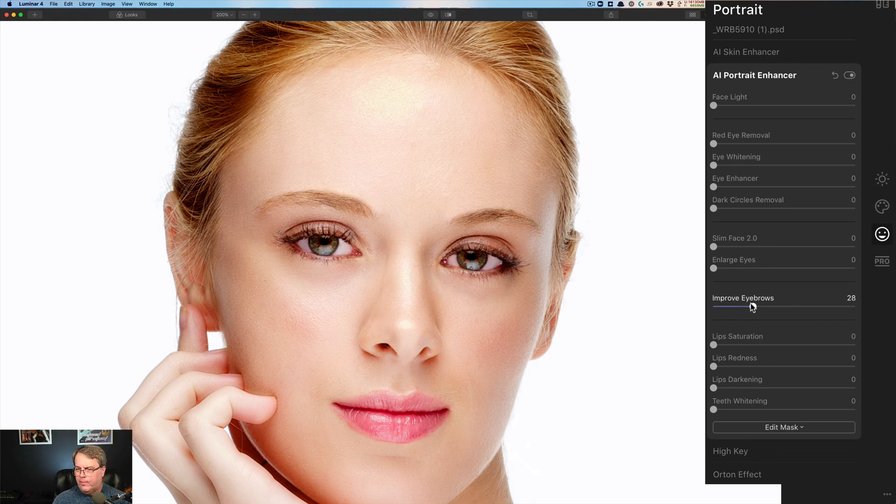
drag(752, 306, 717, 307)
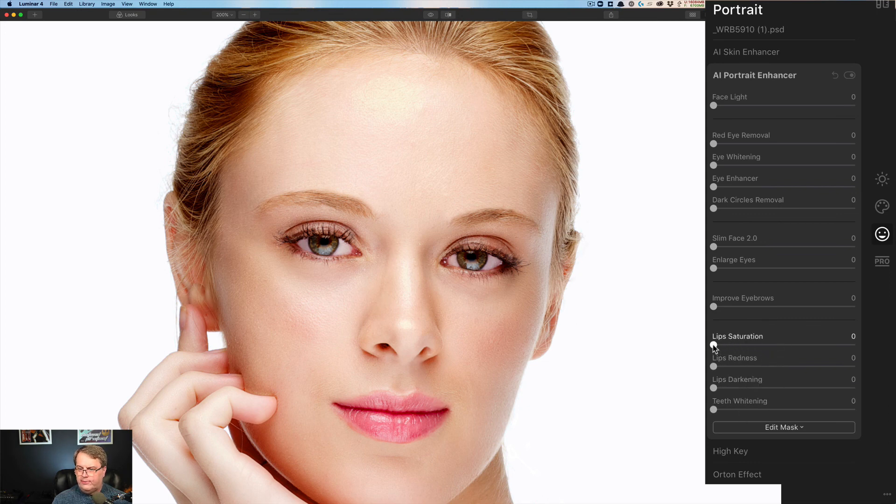
Set Lips Saturation to 46 and compare the lips with the original
drag(714, 345, 779, 345)
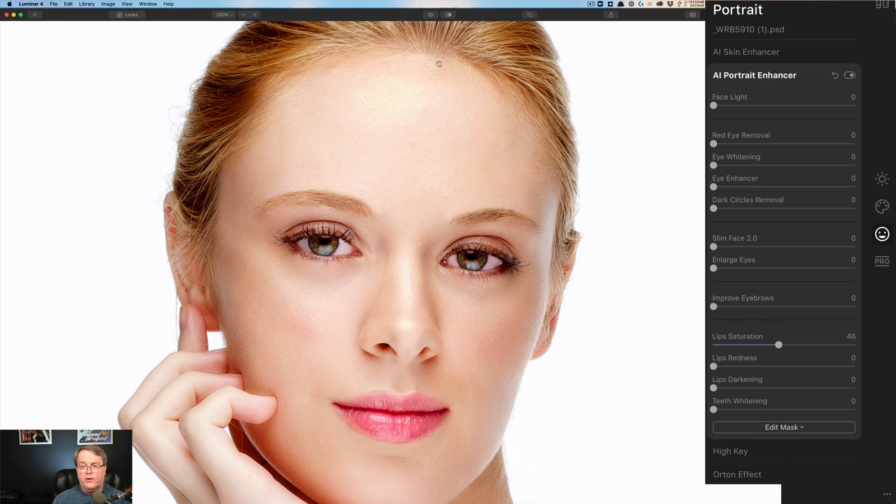
drag(433, 19, 430, 19)
click(429, 16)
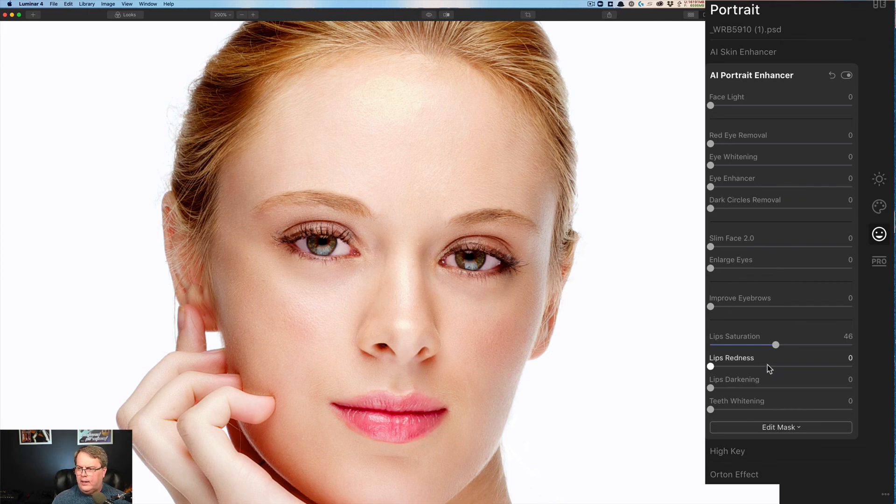
Set Lips Redness to 49 and compare the lips with the original several times
click(777, 367)
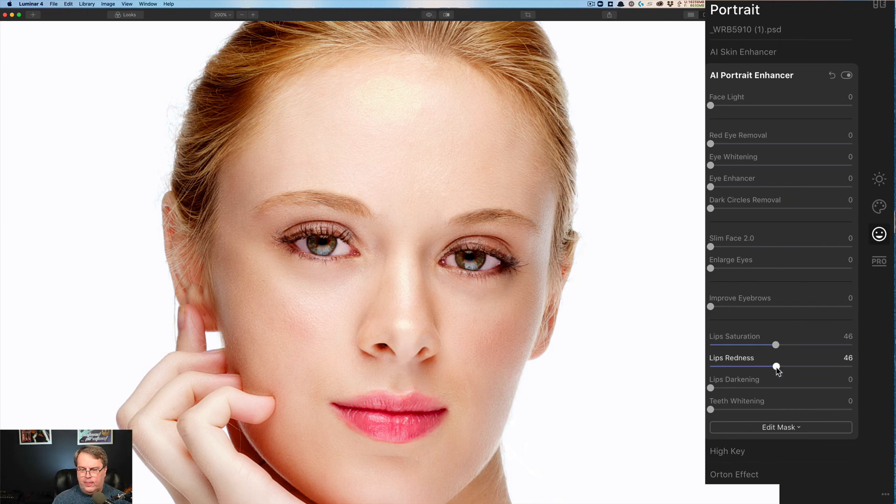
drag(777, 366, 780, 368)
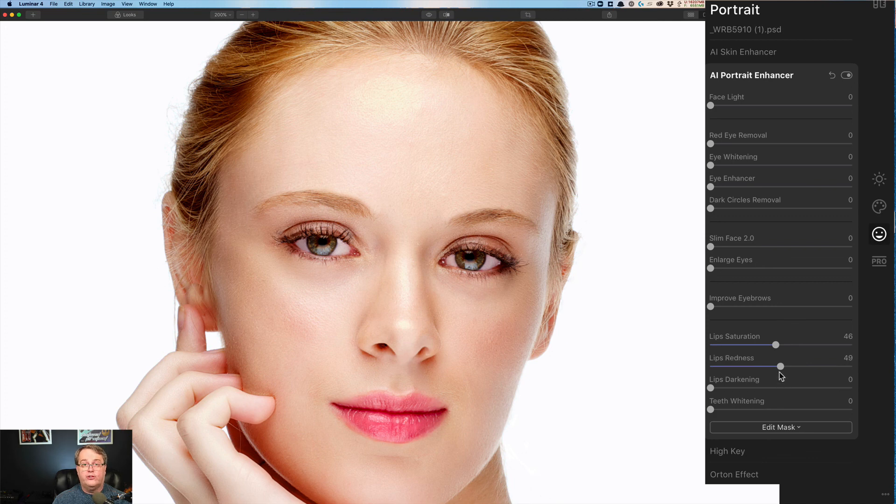
click(426, 16)
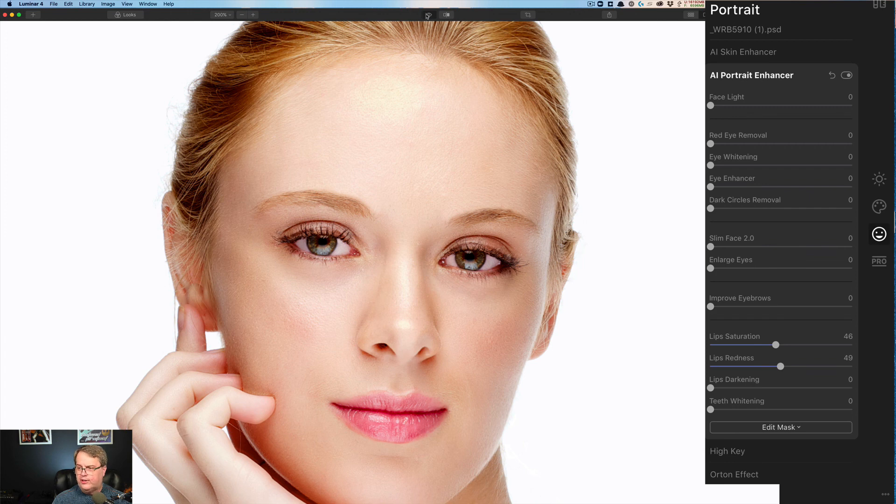
click(429, 16)
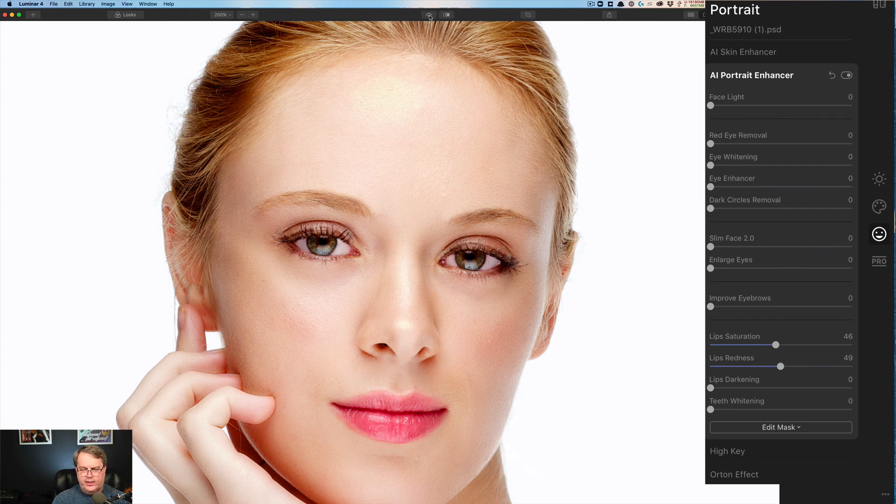
click(428, 16)
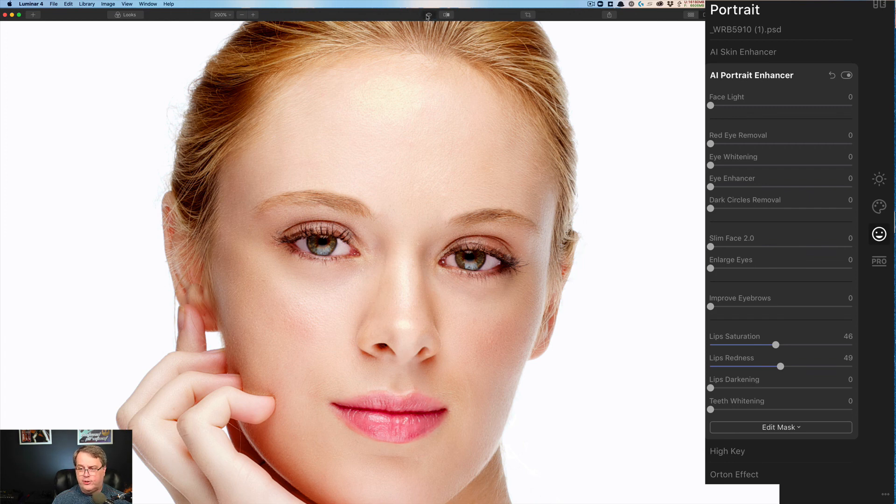
click(428, 17)
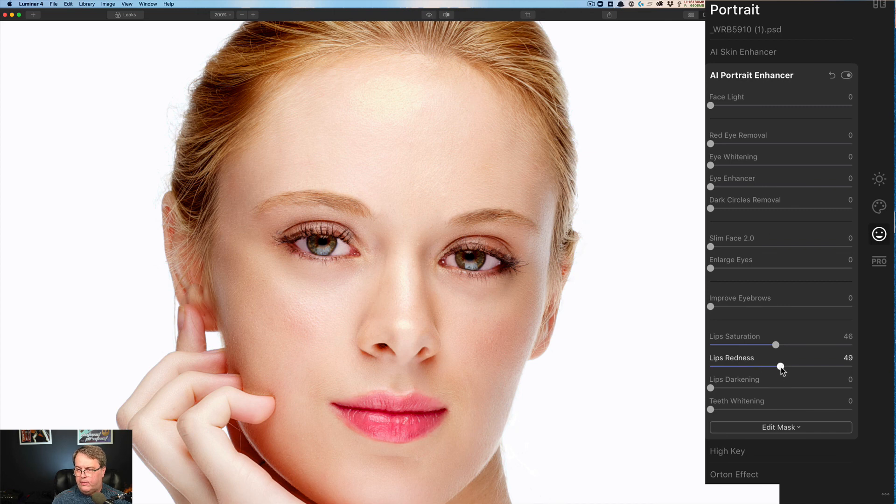
Set both Lips Redness and Lips Darkening to 48 and compare the lips with the original
drag(780, 367, 778, 367)
drag(710, 389, 780, 389)
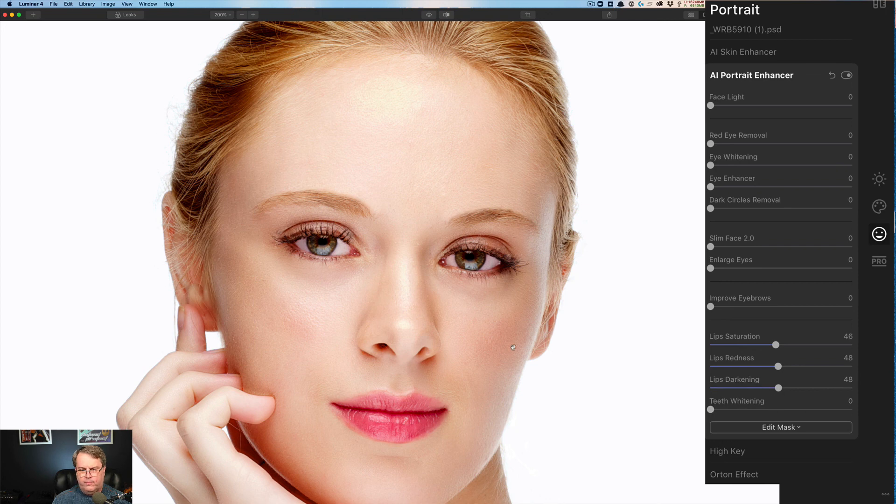
click(428, 16)
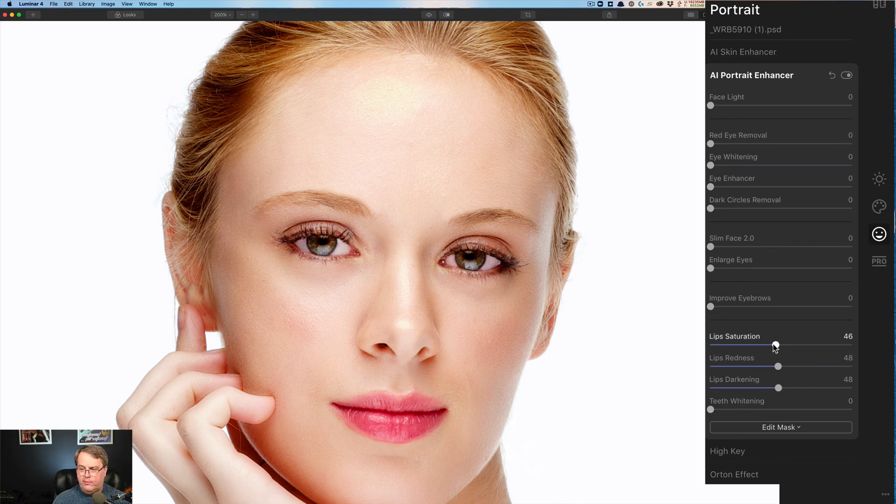
Reset Lips Saturation and Lips Redness to 0, compare the darkening alone with the original, and reset Lips Darkening to 0
drag(775, 344, 710, 344)
drag(778, 367, 712, 366)
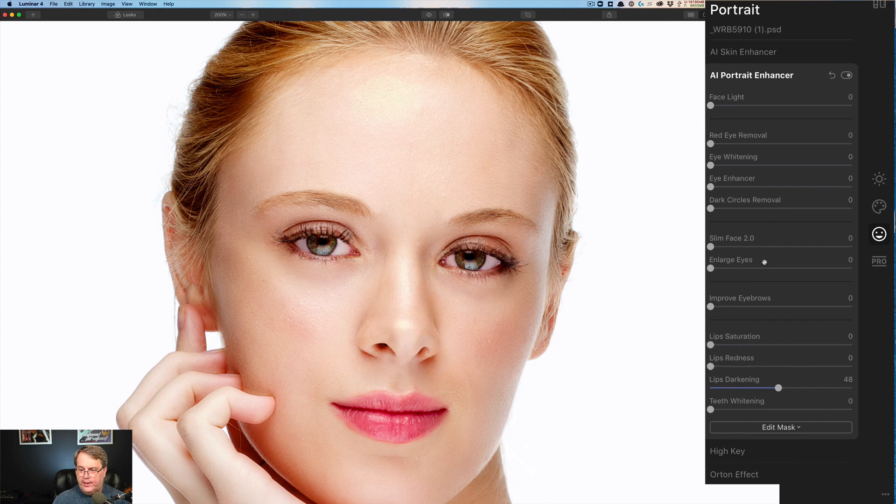
click(427, 16)
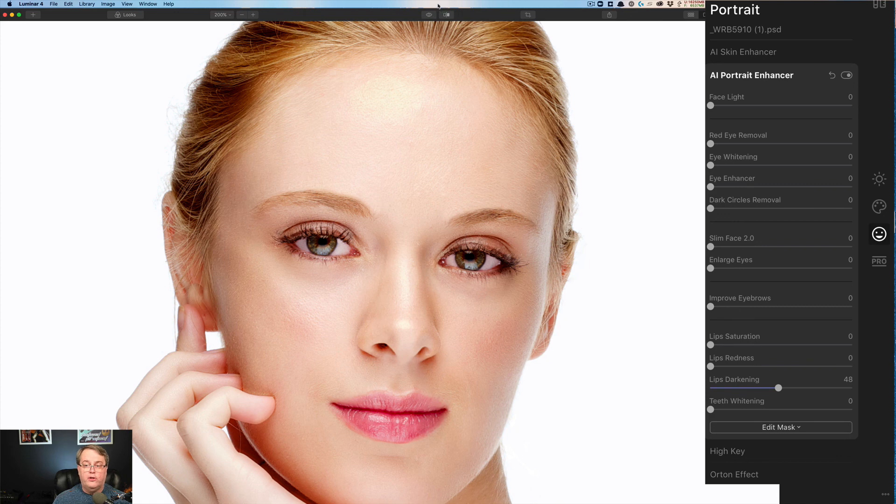
drag(778, 388, 710, 388)
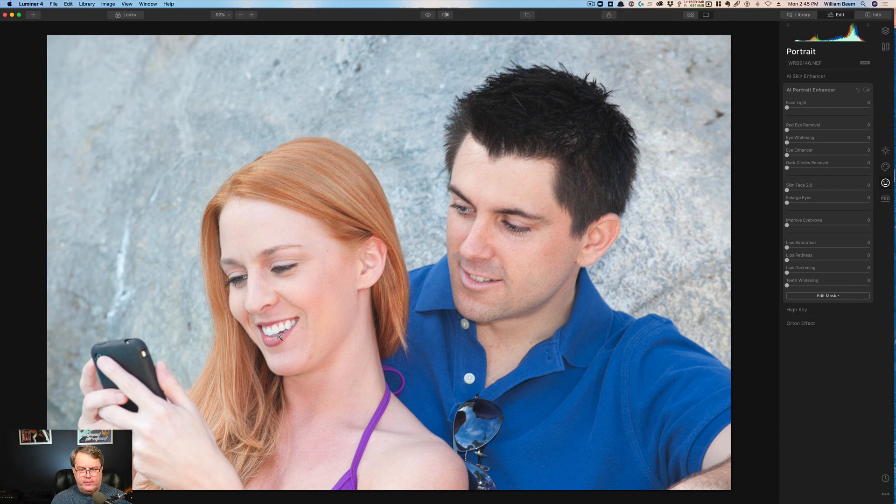
Set Teeth Whitening to 42 on the couple's photo, compare with the original, and reset it to 0
drag(788, 285, 823, 286)
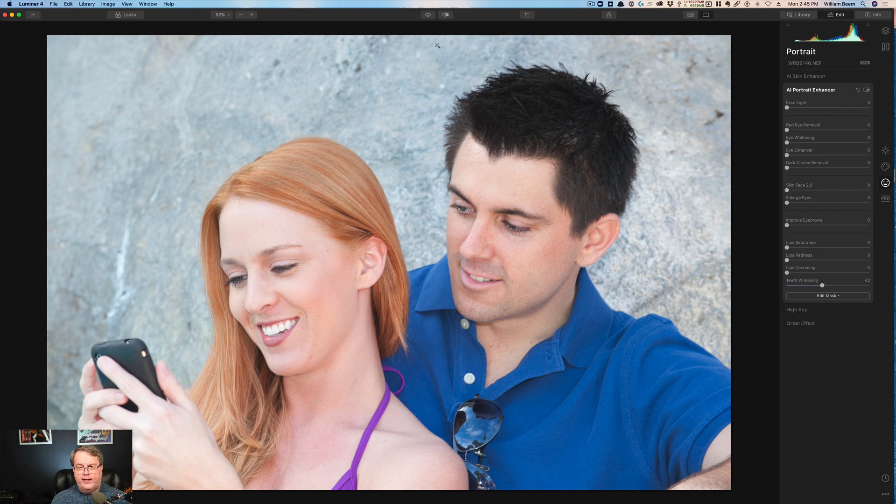
click(427, 16)
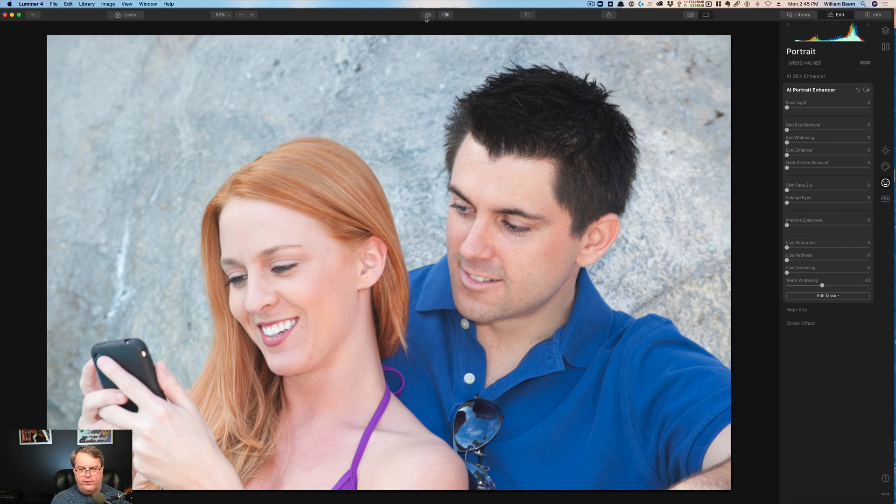
click(426, 16)
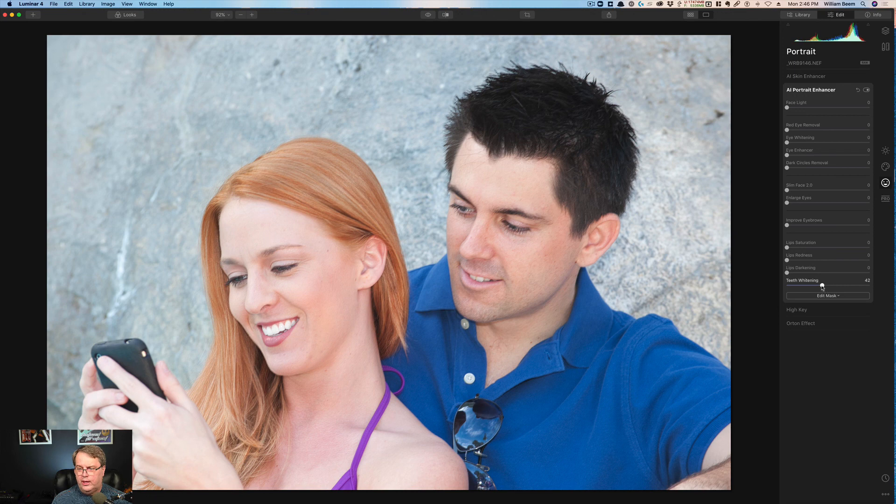
drag(822, 286, 765, 286)
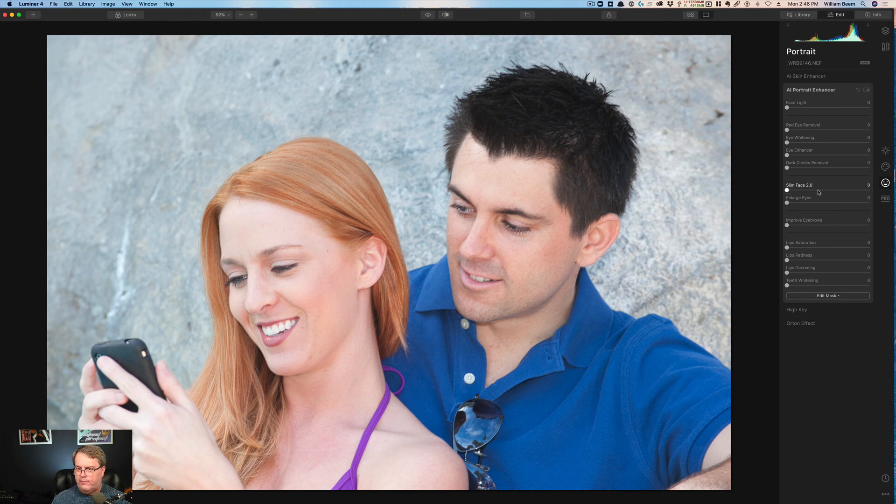
Set Slim Face 2.0 to 54 on the couple's photo and compare the faces with the original
drag(824, 190, 832, 190)
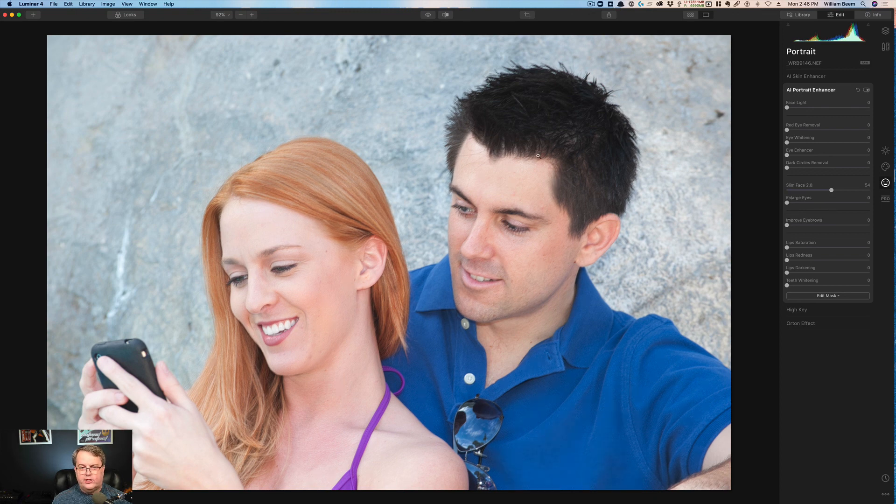
click(428, 15)
click(428, 15)
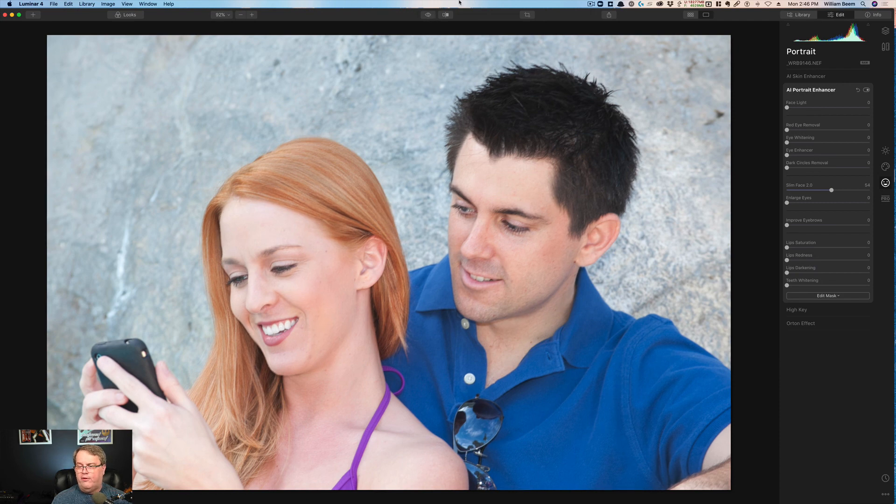
Examine the AI Portrait Enhancer's mask options and the photo layer's Duplicate Layer option, and return to the Portrait tools
click(839, 296)
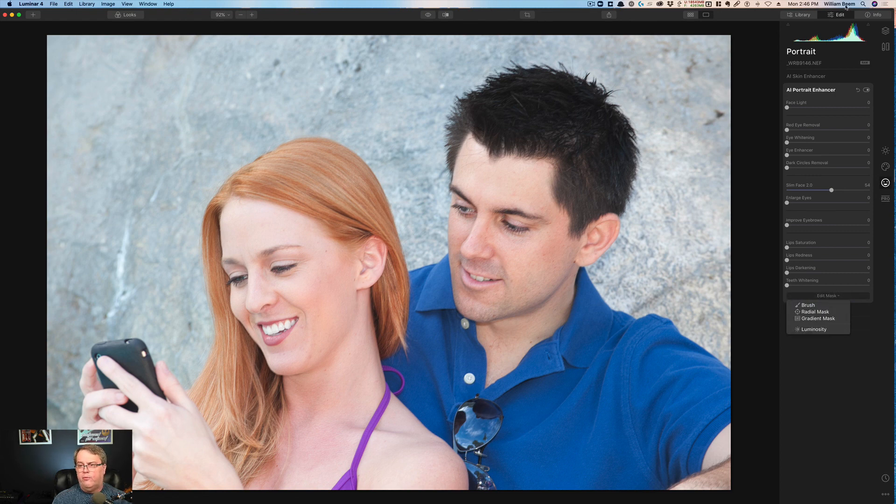
click(886, 33)
click(886, 31)
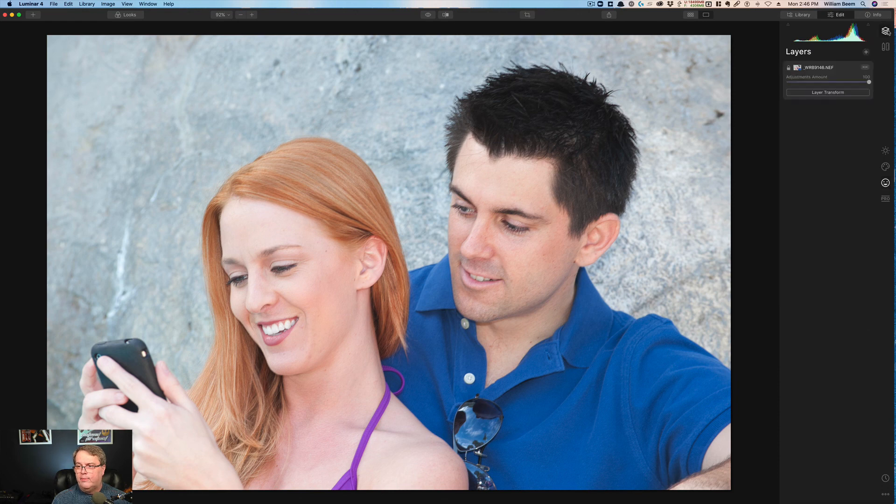
click(865, 69)
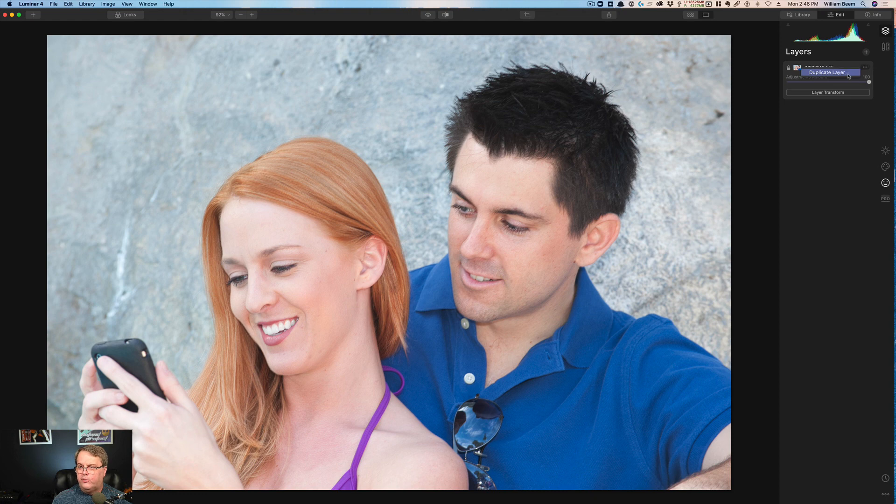
click(850, 73)
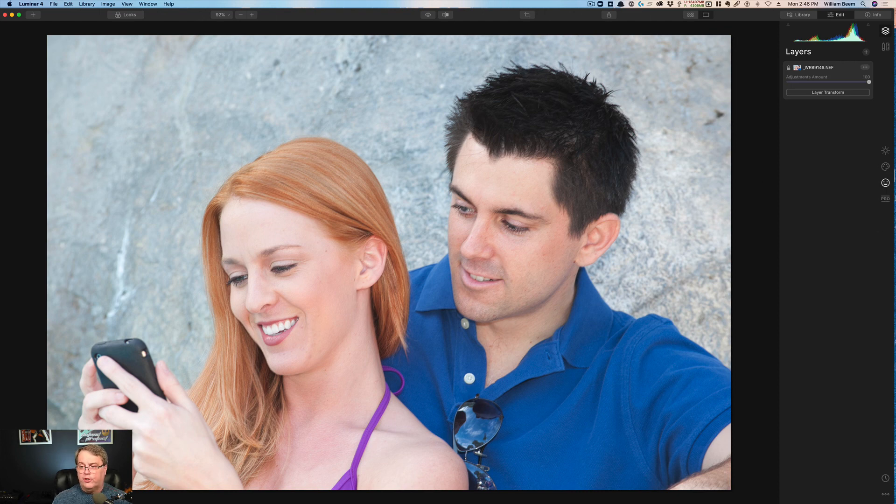
click(886, 185)
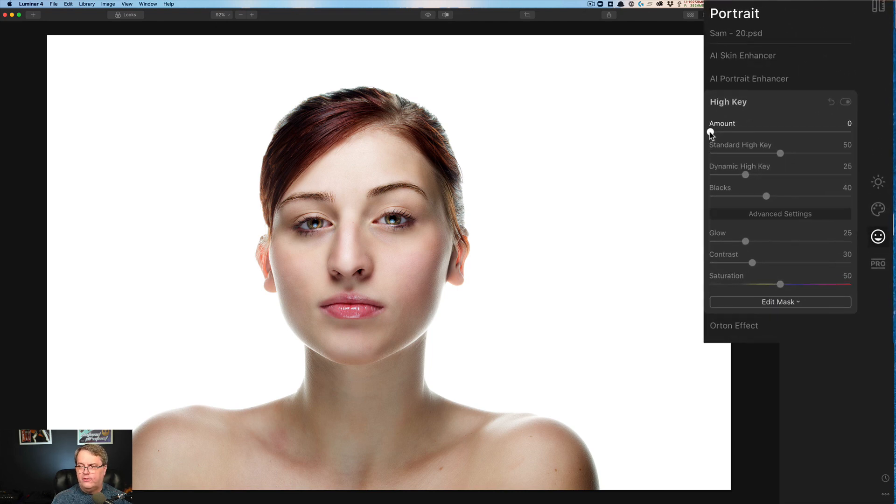
Set the High Key Amount to 52, comparing it with the original, and set Standard High Key to 87
drag(709, 133, 784, 138)
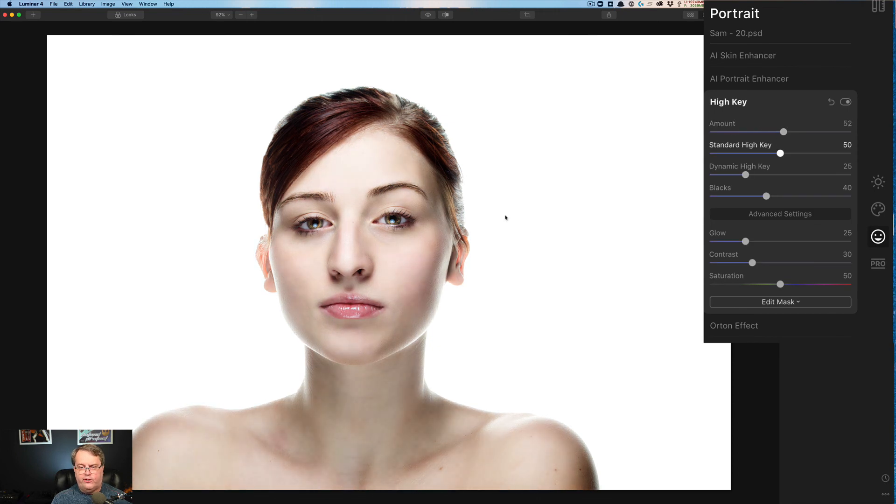
click(428, 15)
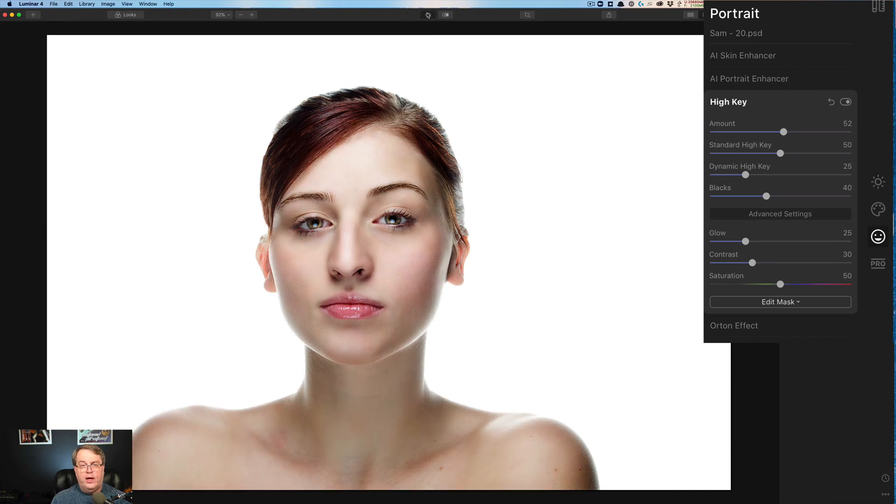
click(428, 15)
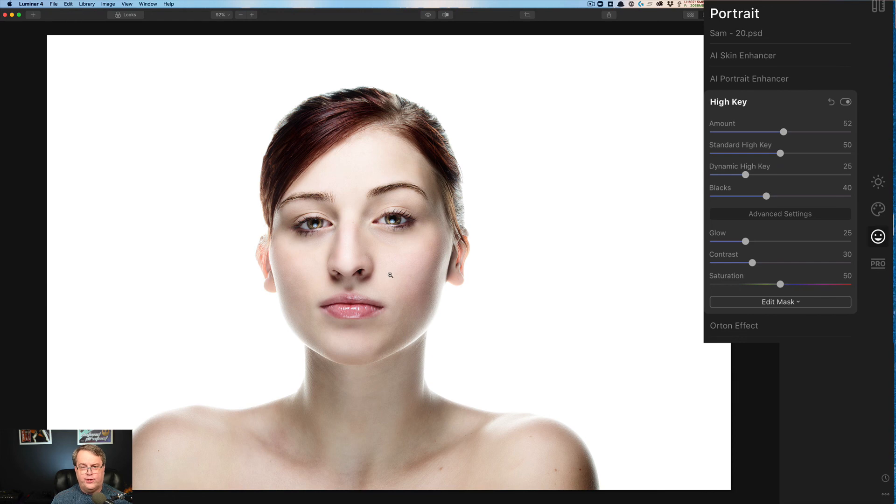
click(427, 16)
click(425, 16)
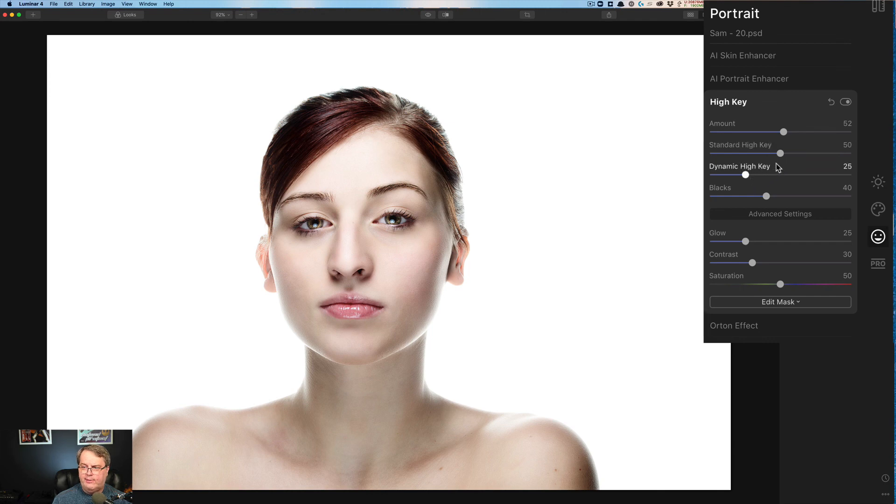
drag(782, 155, 833, 158)
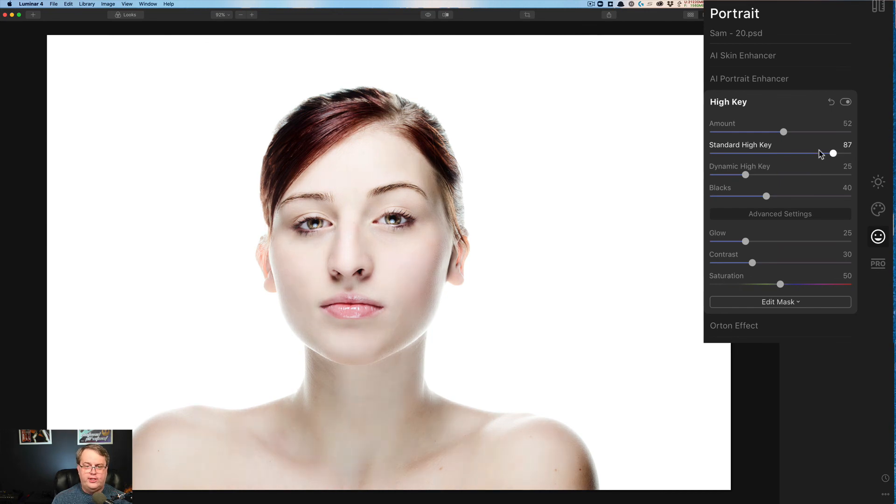
Set the High Key Amount to 62, Standard High Key to 50, Dynamic High Key to 74 and Blacks to 55
click(783, 154)
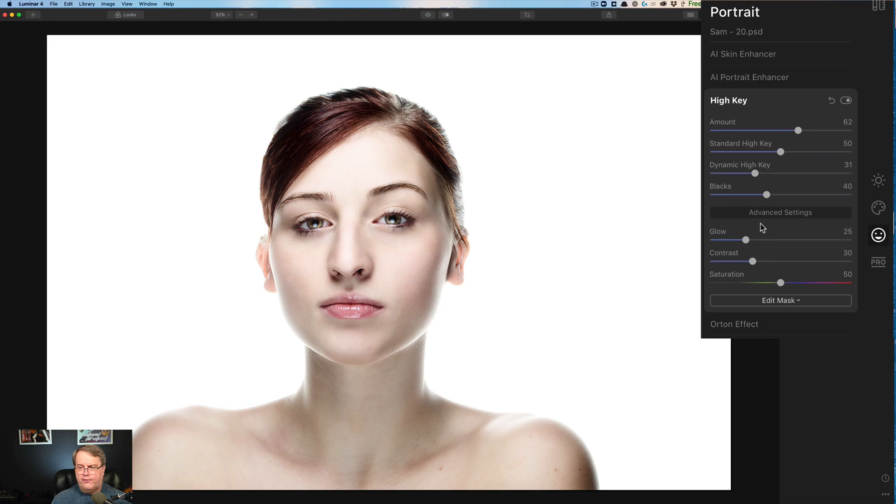
drag(755, 174, 818, 169)
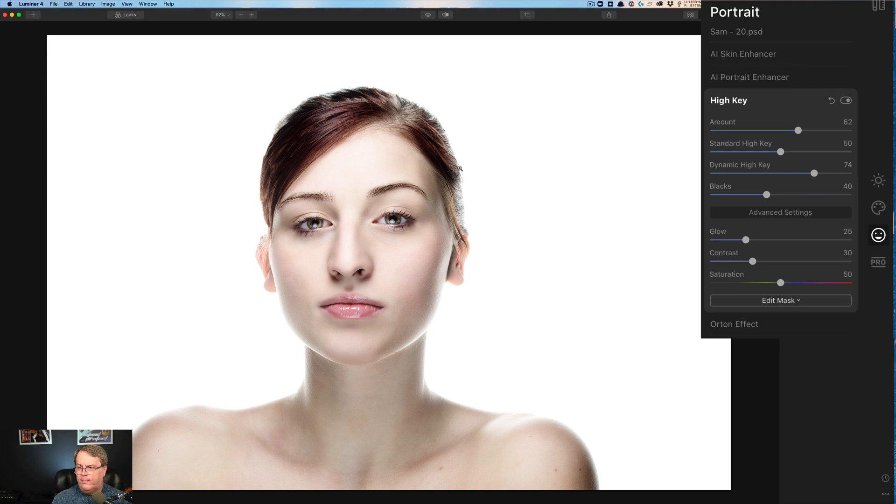
drag(767, 194, 729, 198)
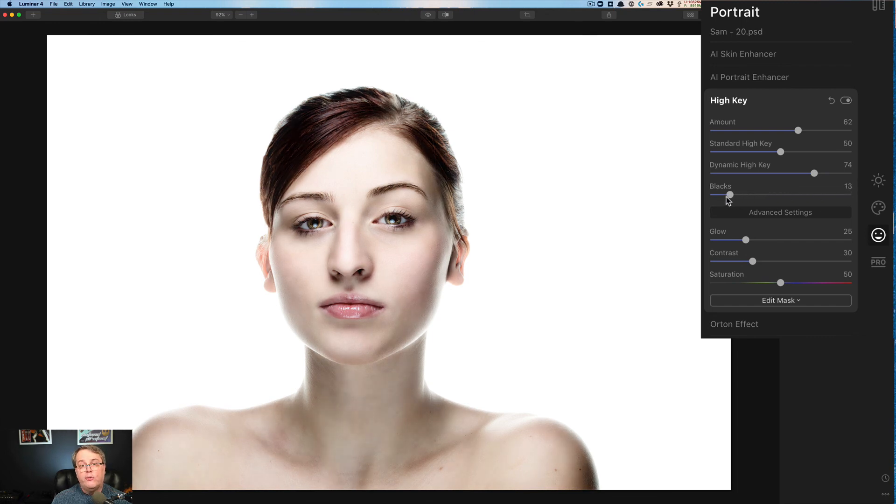
drag(729, 198, 789, 199)
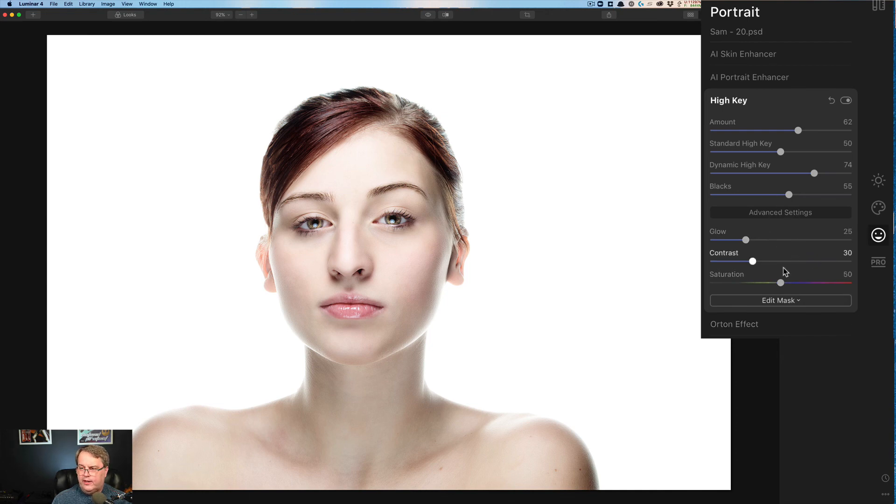
Set High Key Saturation to 38, Contrast to 61 and Glow to 69, with a filled brush mask on the effect
drag(780, 283, 760, 279)
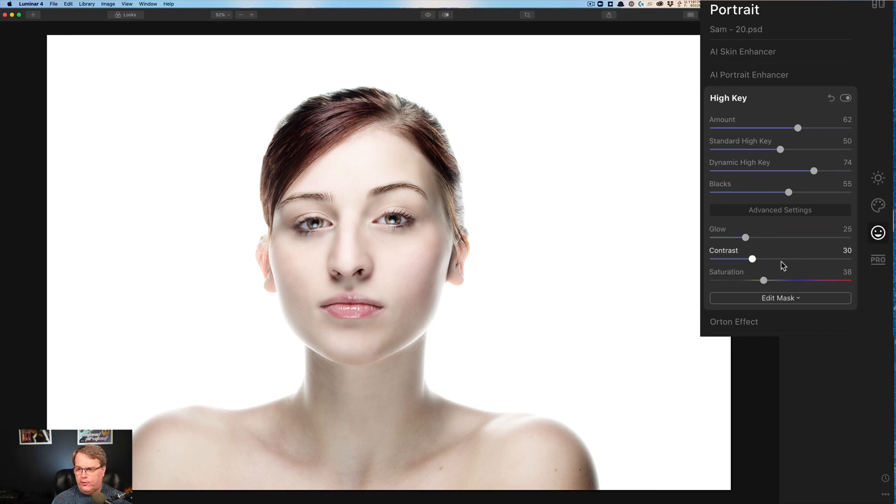
drag(793, 260, 796, 260)
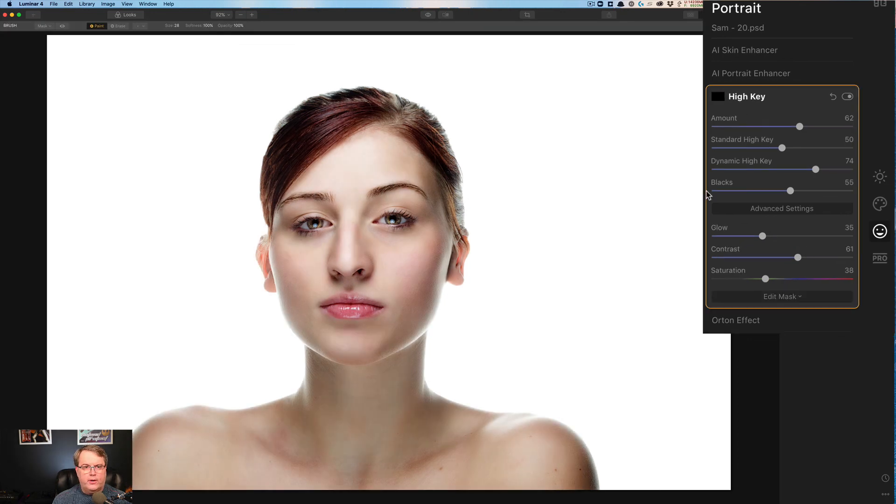
drag(762, 235, 749, 236)
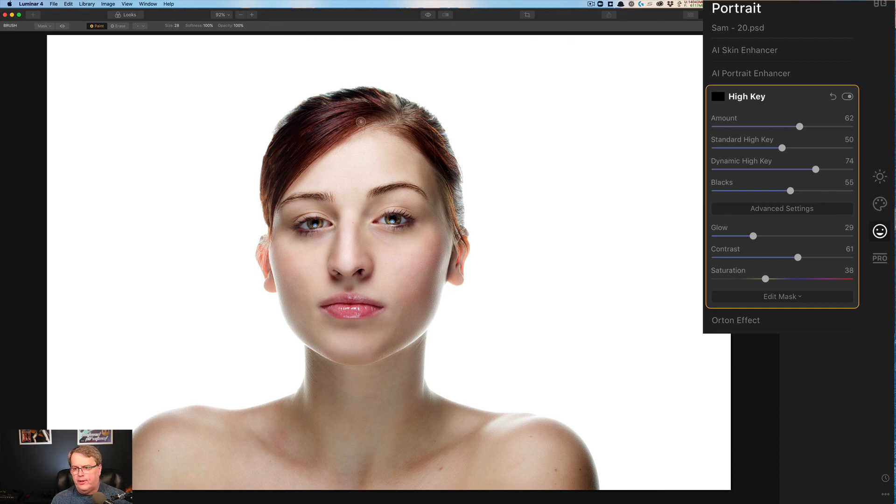
click(810, 237)
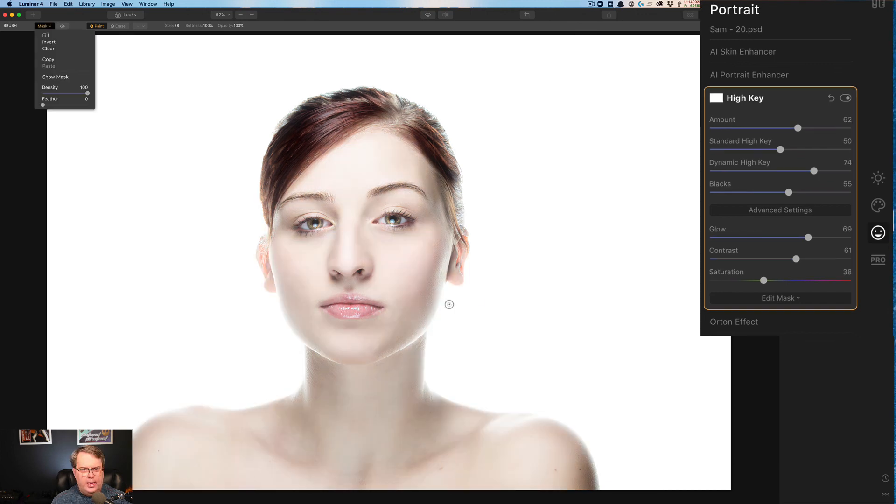
Erase the High Key mask over the eyes, eyebrows and lips at 100% brush opacity
click(400, 219)
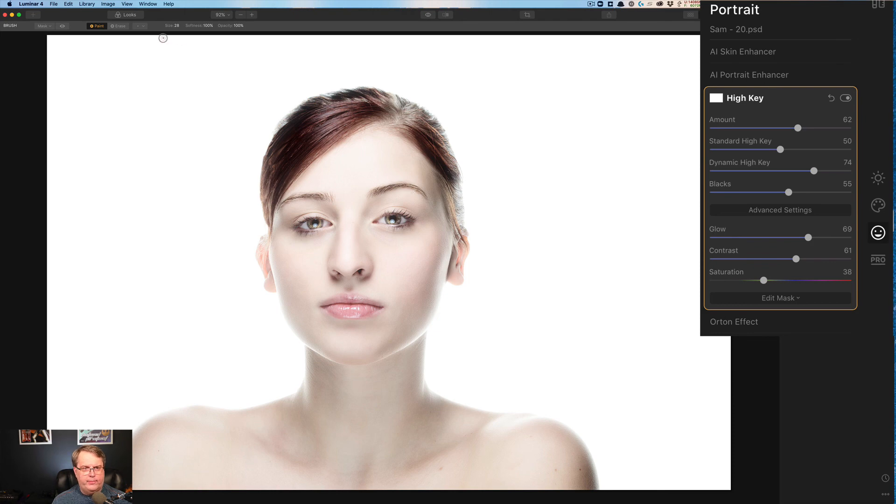
click(118, 25)
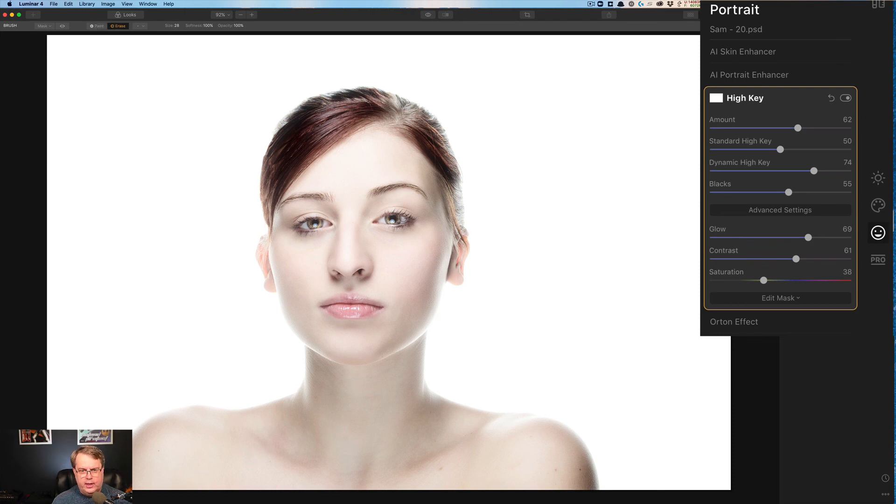
drag(396, 217, 301, 226)
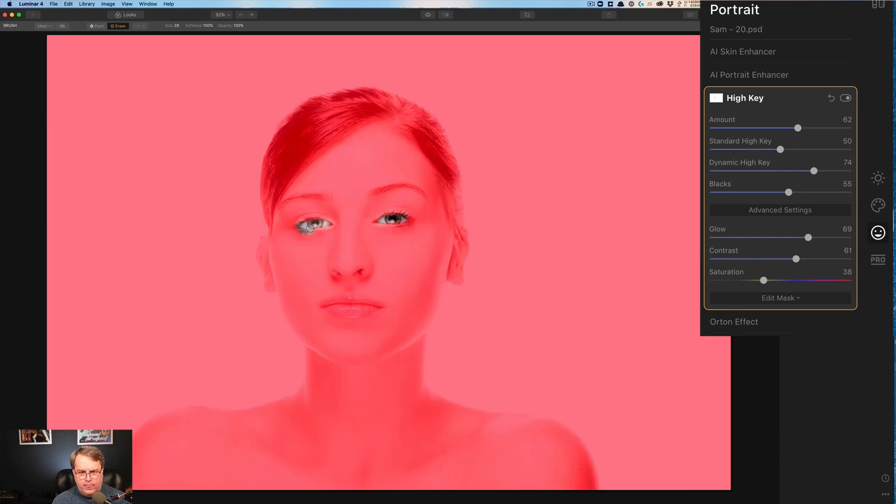
drag(329, 196, 282, 202)
drag(372, 195, 426, 190)
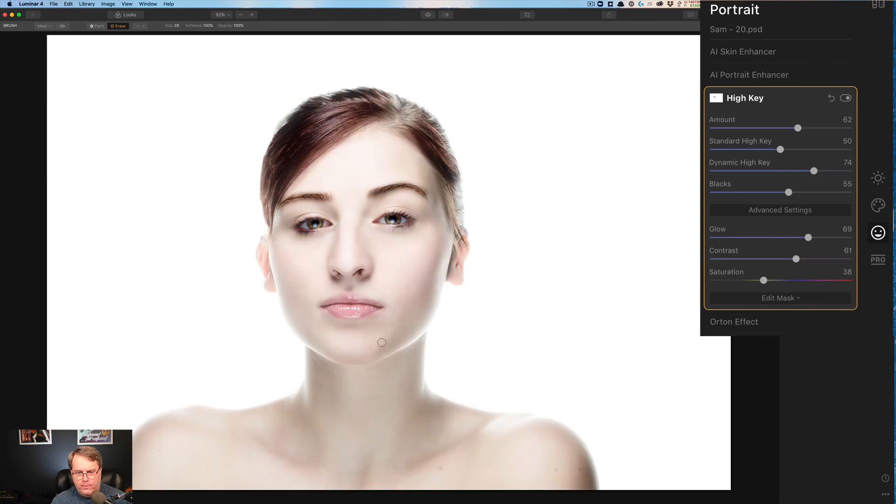
mouse_move(379, 308)
mouse_down()
mouse_move(323, 310)
mouse_move(373, 309)
mouse_move(363, 311)
mouse_up()
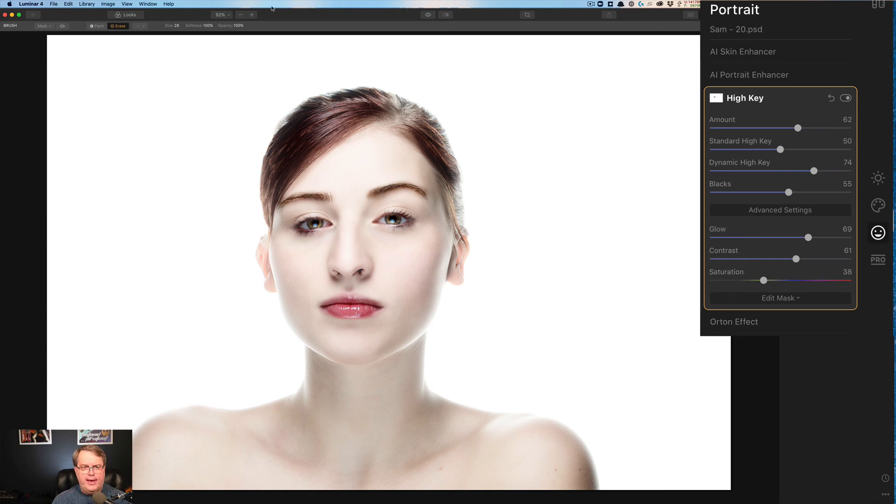
Clear the High Key mask and set the erase brush's opacity to 37%
click(208, 26)
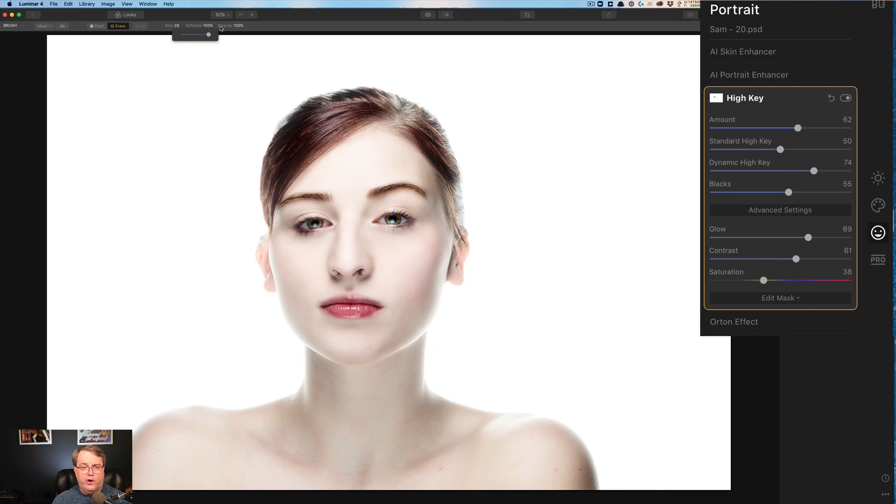
click(237, 26)
click(238, 26)
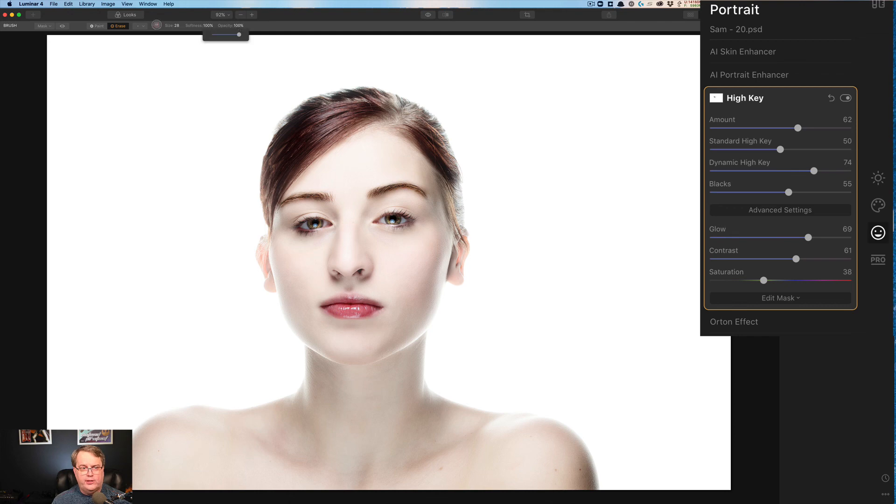
click(46, 27)
click(48, 27)
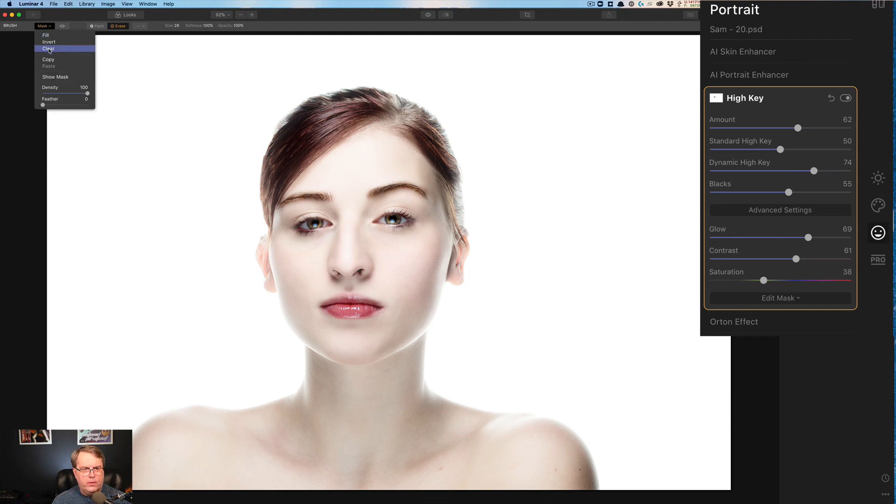
click(49, 50)
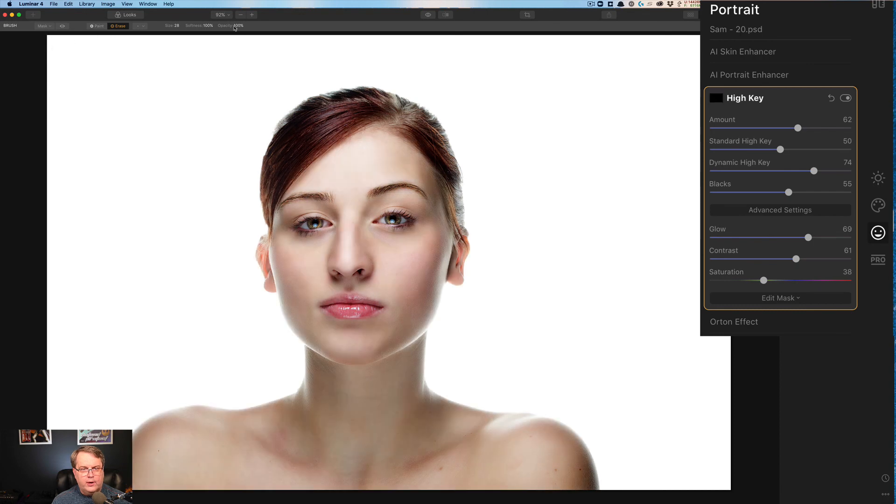
mouse_move(235, 27)
mouse_down()
mouse_move(240, 35)
mouse_move(223, 36)
mouse_up()
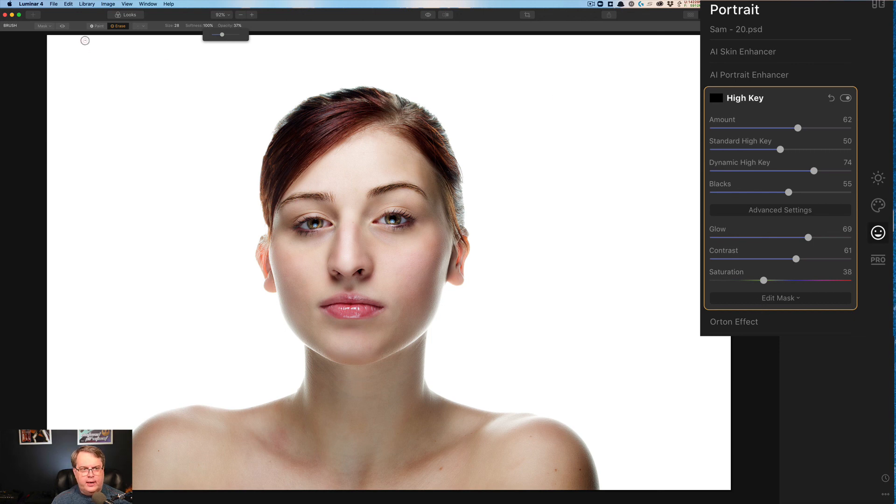
Show the High Key mask overlay and invert the mask so it covers the whole portrait
click(62, 27)
click(45, 27)
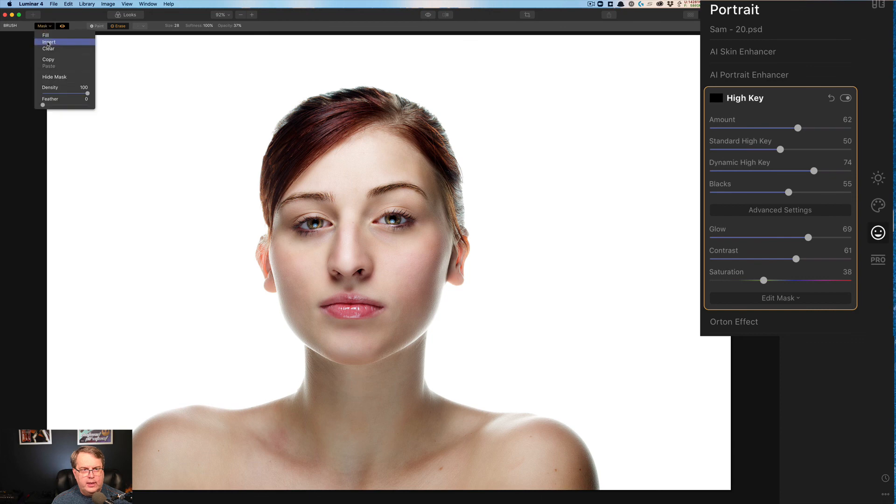
click(49, 39)
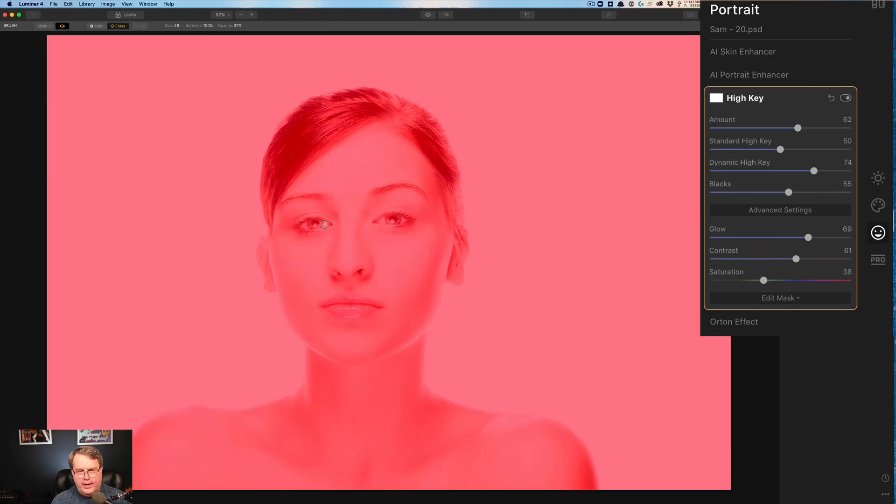
Partly erase the High Key mask over the eyes, eyebrows, nostrils and lips, finish masking, and compare the portrait with the original
mouse_move(302, 227)
mouse_down()
mouse_move(328, 199)
mouse_move(284, 201)
mouse_up()
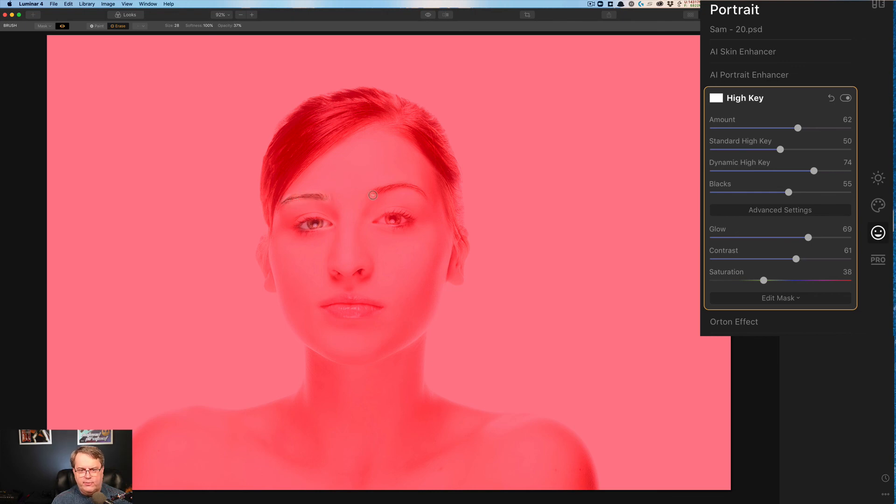
drag(376, 191, 428, 196)
mouse_move(394, 225)
mouse_down()
mouse_move(408, 221)
mouse_move(381, 222)
mouse_up()
drag(332, 276, 358, 276)
mouse_move(356, 309)
mouse_down()
mouse_move(326, 311)
mouse_move(321, 303)
mouse_move(378, 307)
mouse_move(327, 308)
mouse_up()
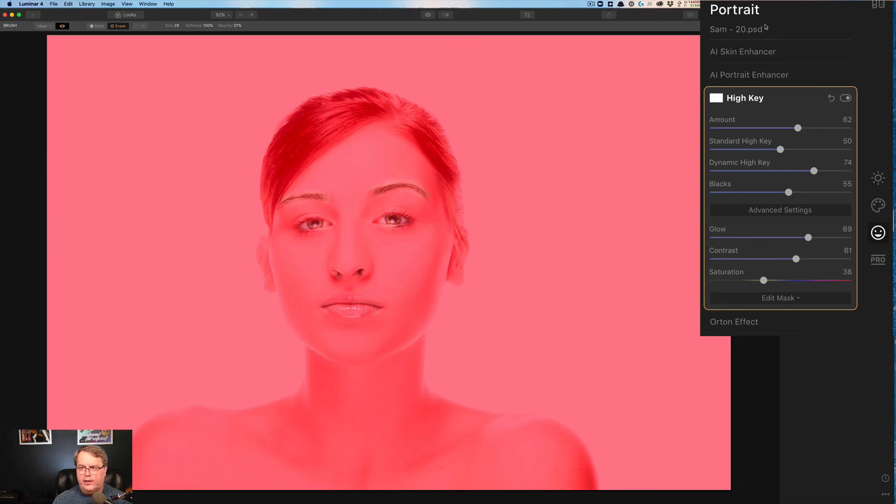
key(Return)
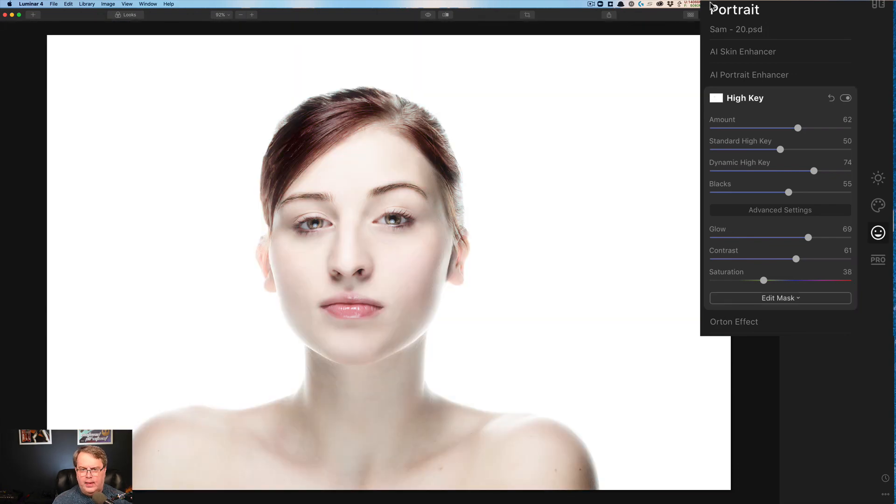
click(427, 15)
click(427, 15)
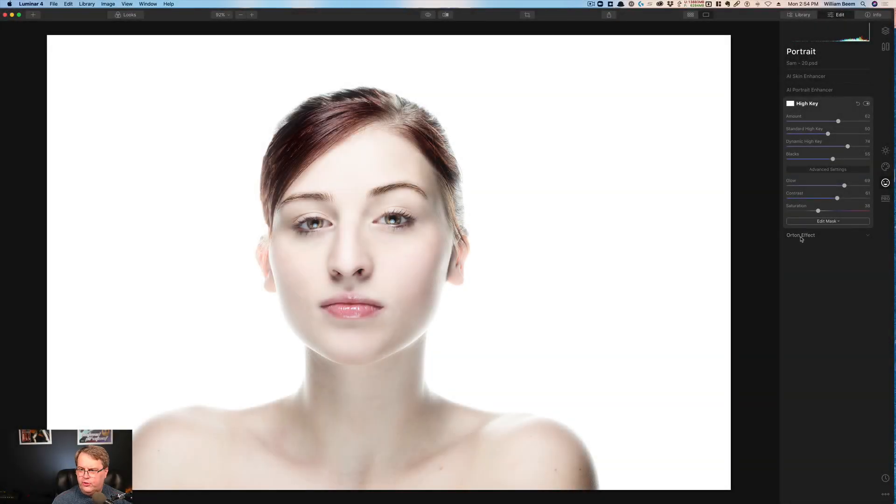
Open the Orton Effect, keep Type 1, and set its Amount to 42
click(801, 236)
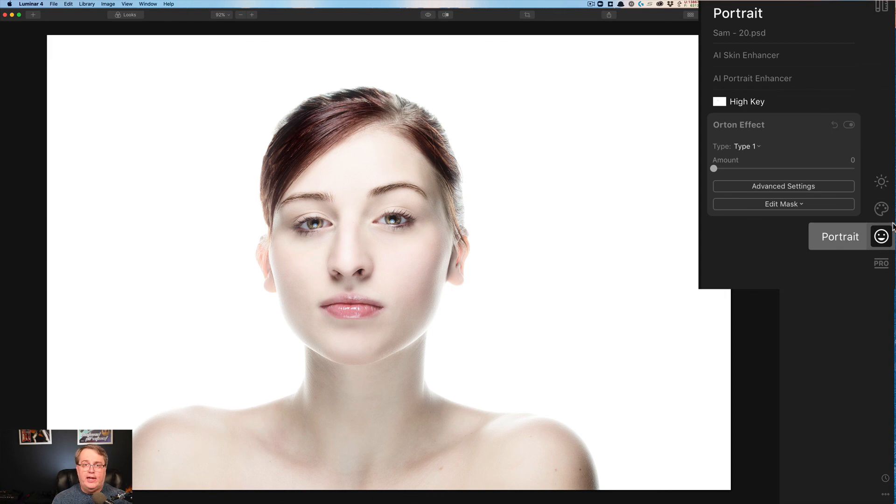
click(752, 148)
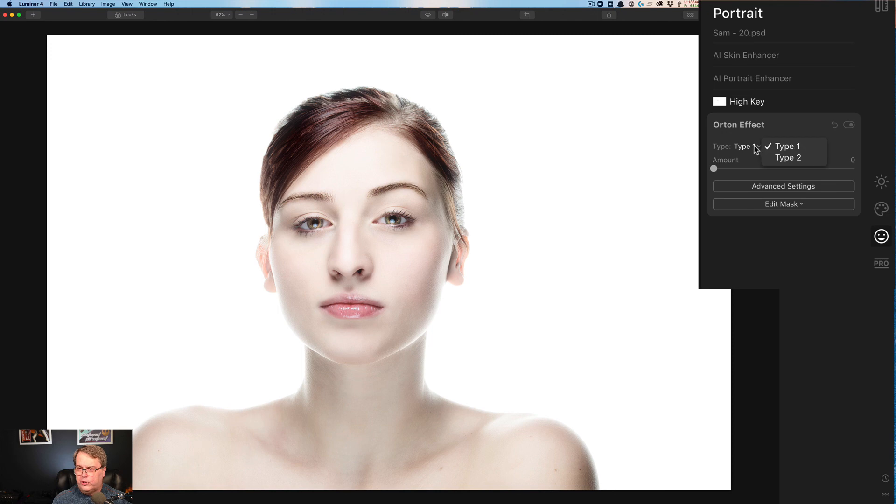
click(753, 148)
click(751, 147)
click(715, 168)
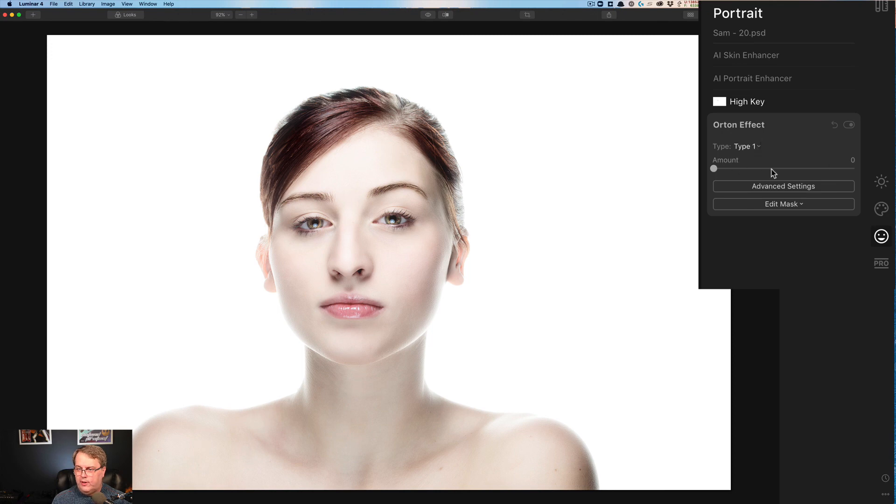
drag(715, 169, 773, 168)
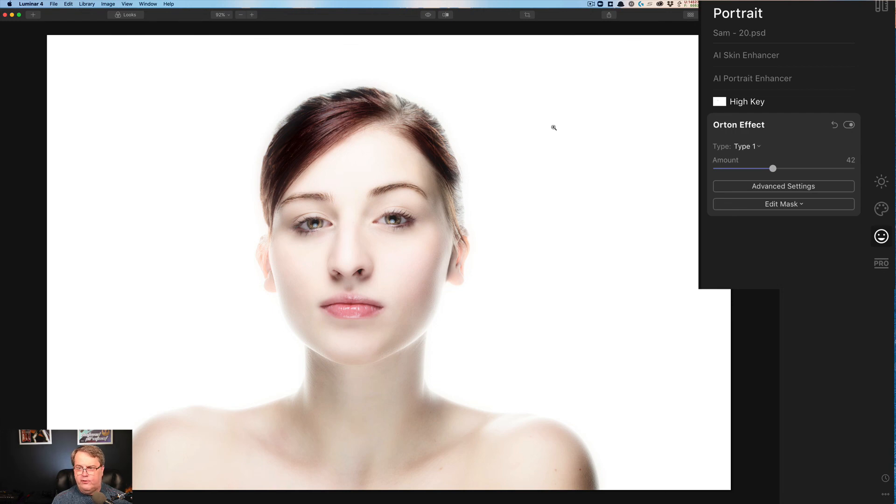
Try the Orton Effect with Type 2 and switch back to Type 1
click(748, 146)
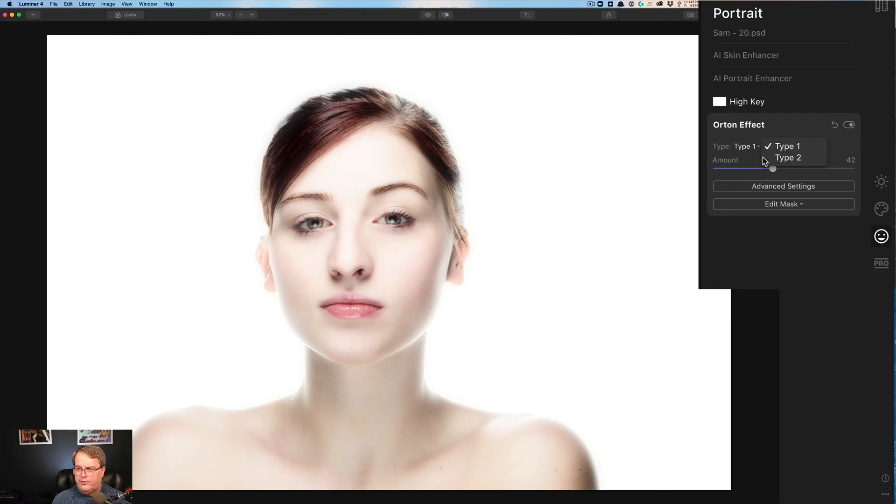
click(765, 157)
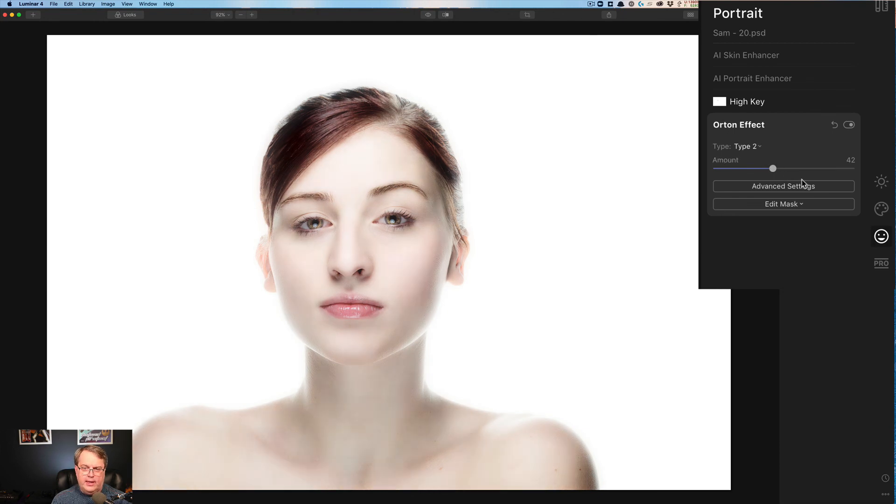
click(755, 147)
click(784, 135)
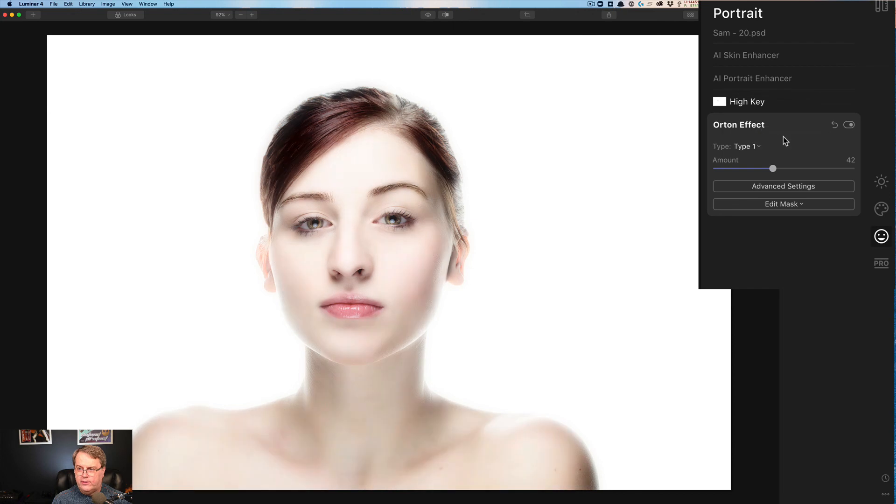
In the Orton Effect's advanced settings, set Softness to 44, Brightness to 16, Contrast to -49 and Saturation to 21
click(784, 187)
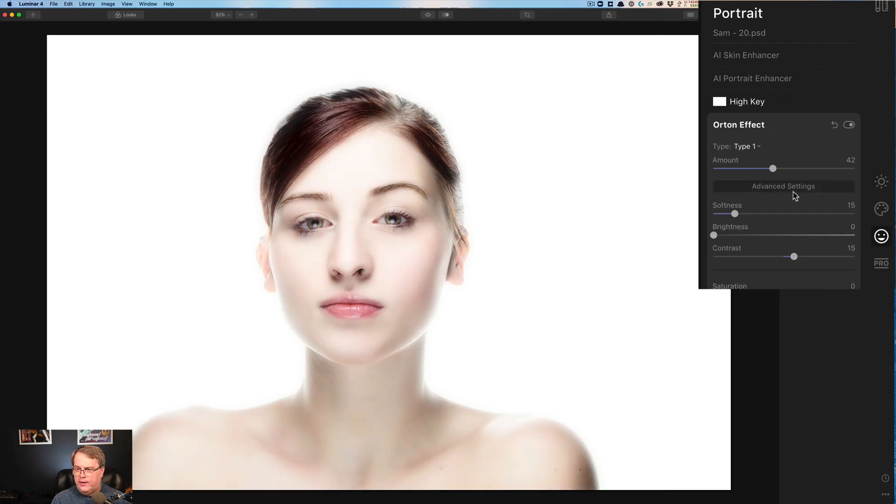
drag(713, 235, 782, 219)
drag(792, 257, 749, 259)
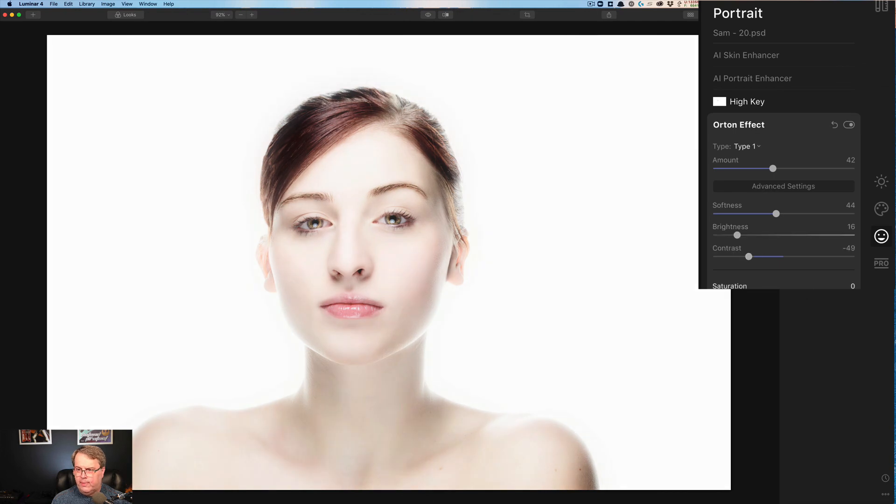
drag(789, 297, 797, 296)
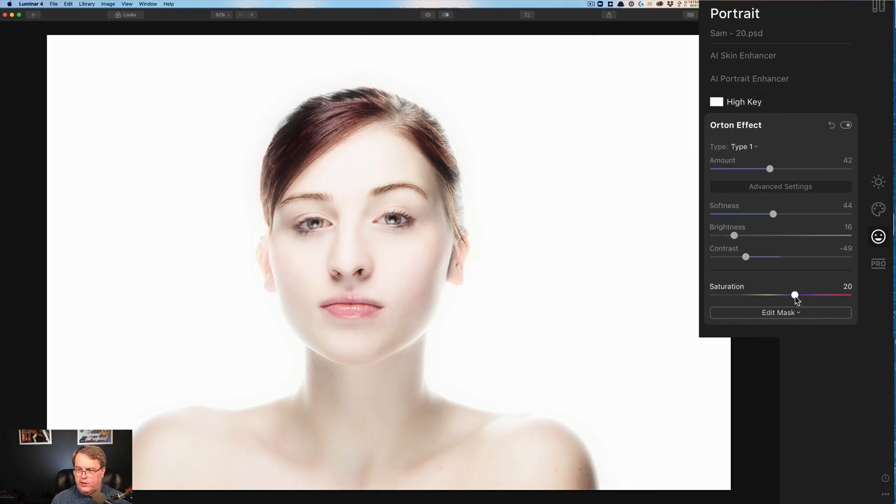
Brush-mask the Orton Effect, erasing at 37% opacity over the eyes, nostrils and lips, finish masking, and compare the portrait with the original
click(791, 314)
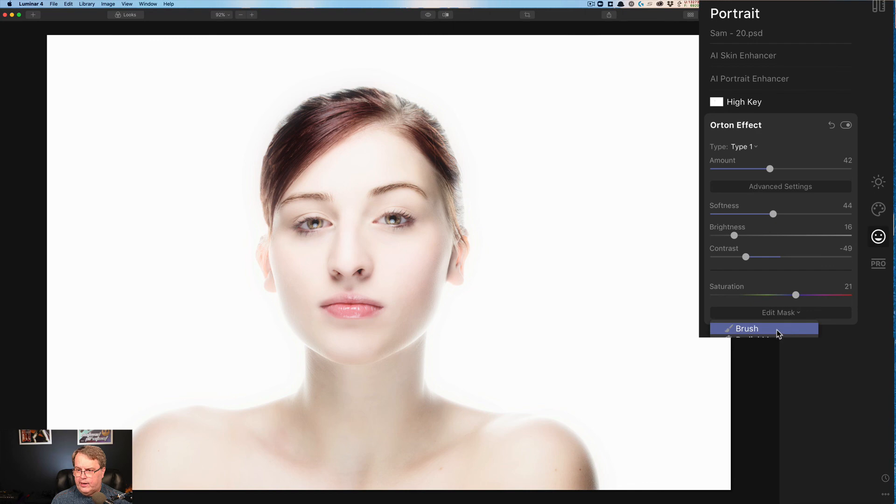
click(776, 330)
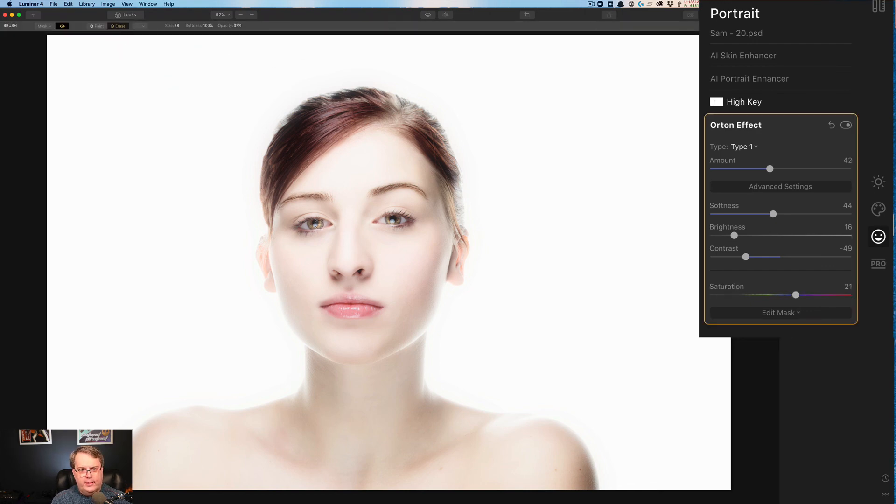
mouse_move(323, 223)
mouse_down()
mouse_move(301, 227)
mouse_move(405, 220)
mouse_up()
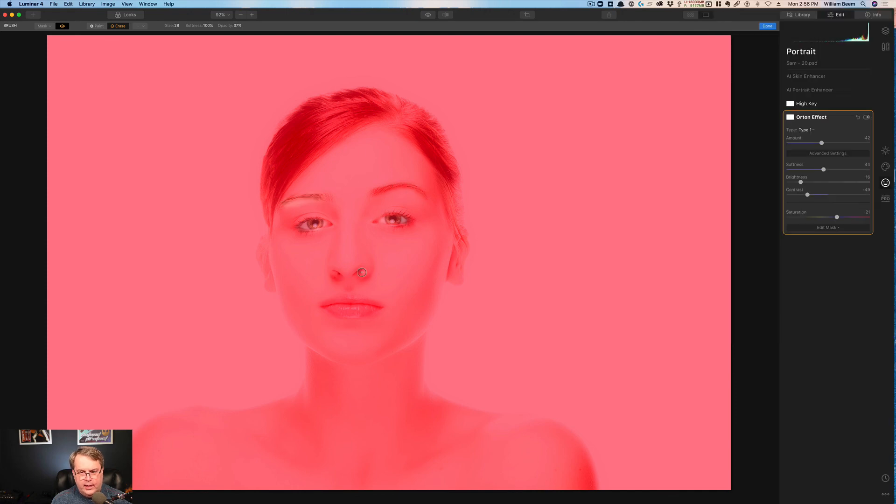
click(360, 271)
click(339, 275)
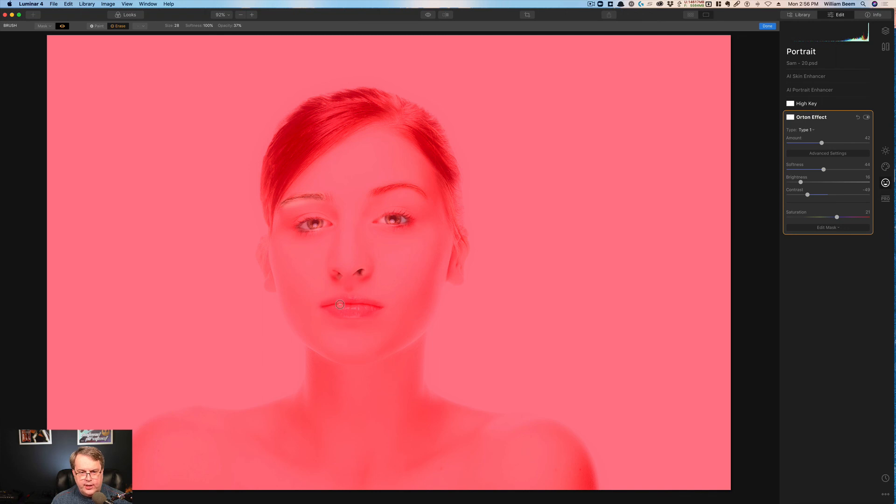
drag(366, 303, 380, 309)
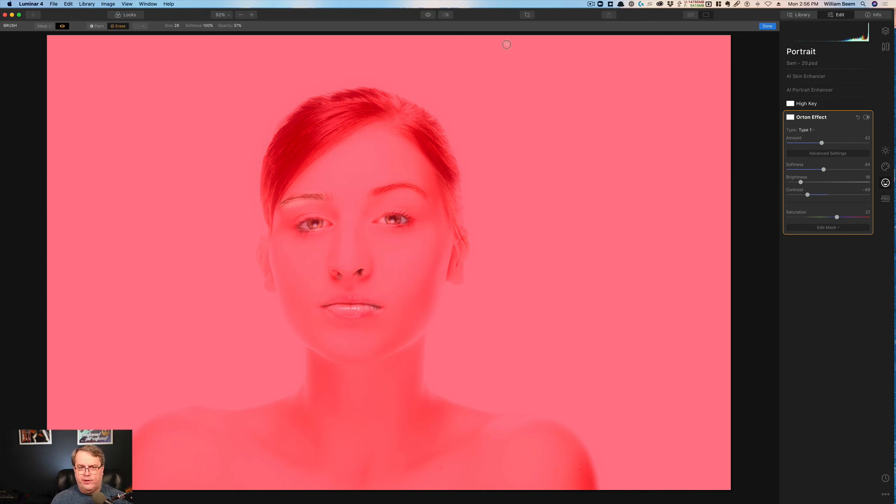
click(768, 26)
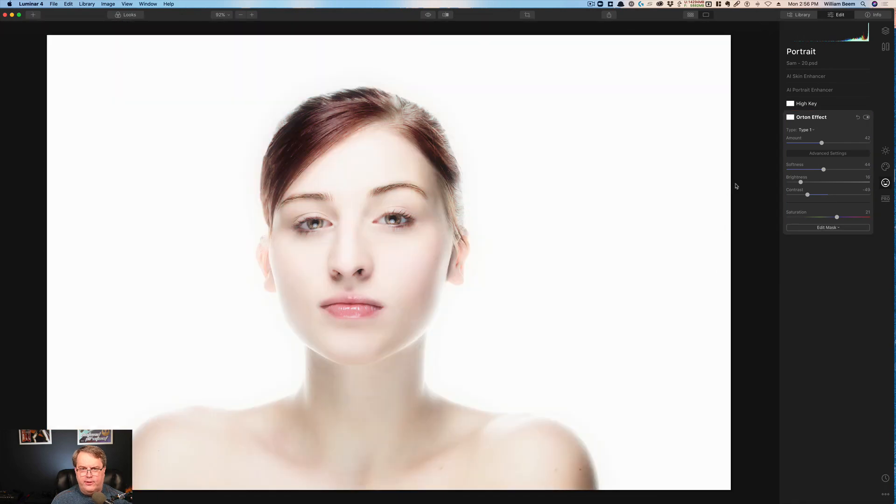
drag(427, 16, 427, 17)
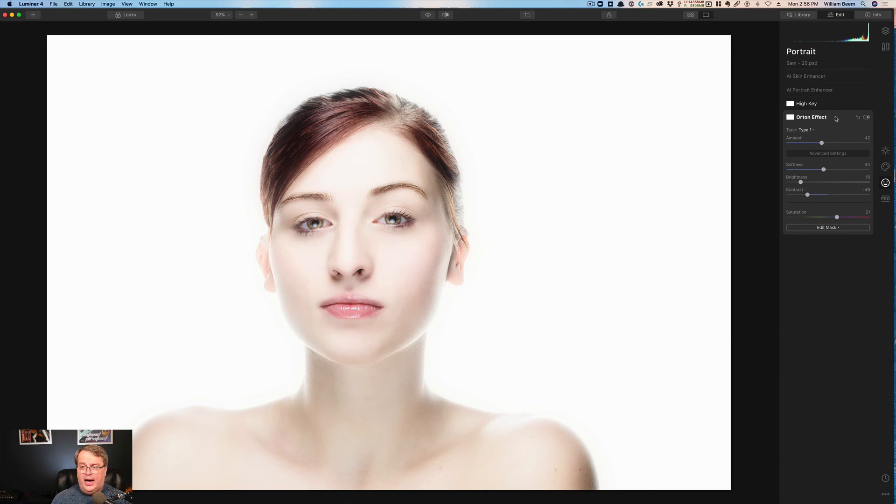